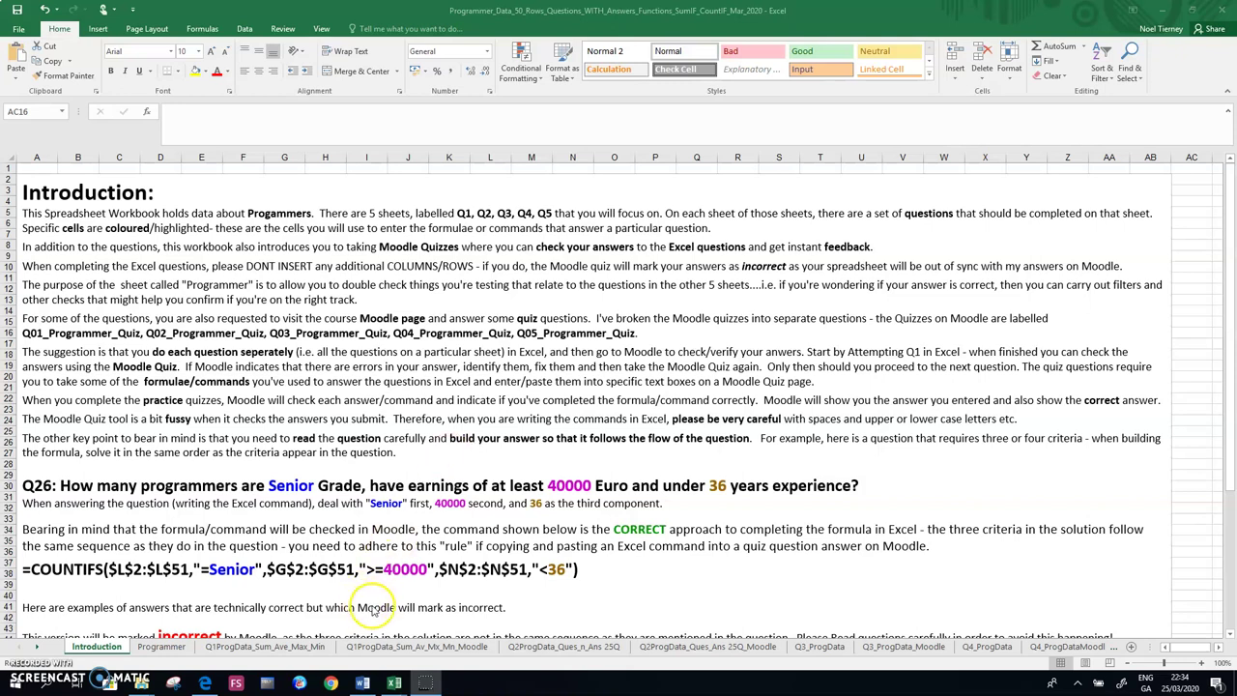
# - Open the Programmer sheet and look over the programmer data columns and rows
pyautogui.click(522, 647)
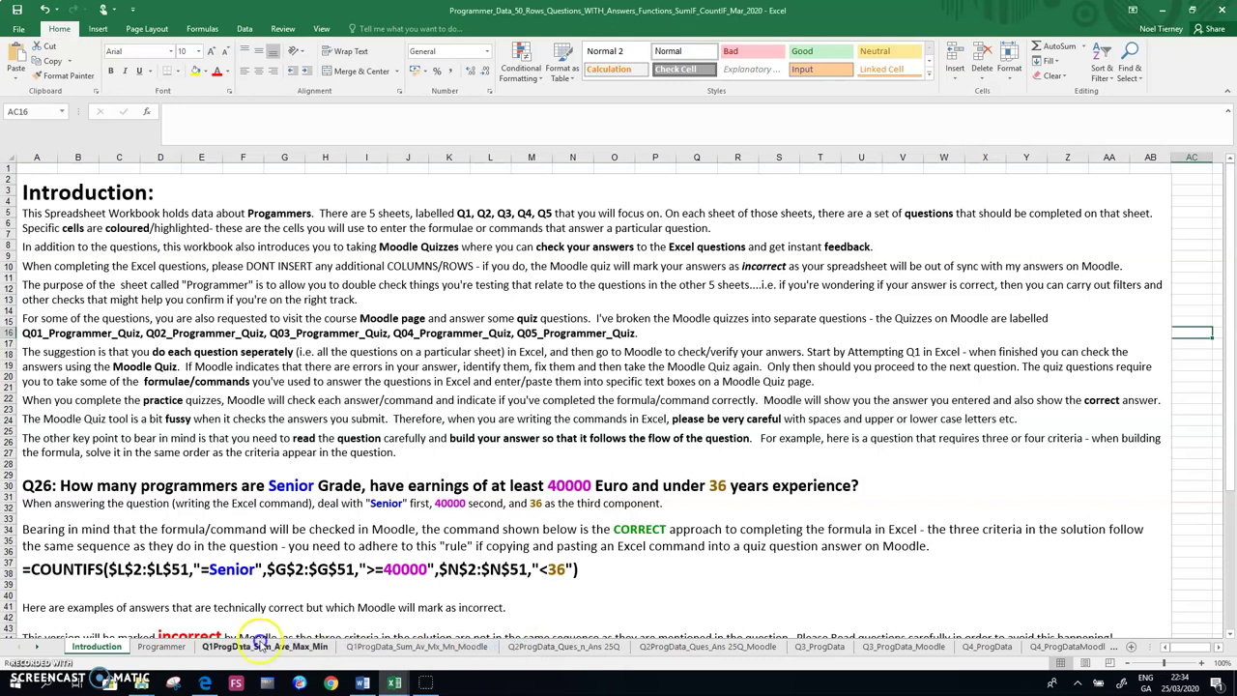
pyautogui.click(161, 647)
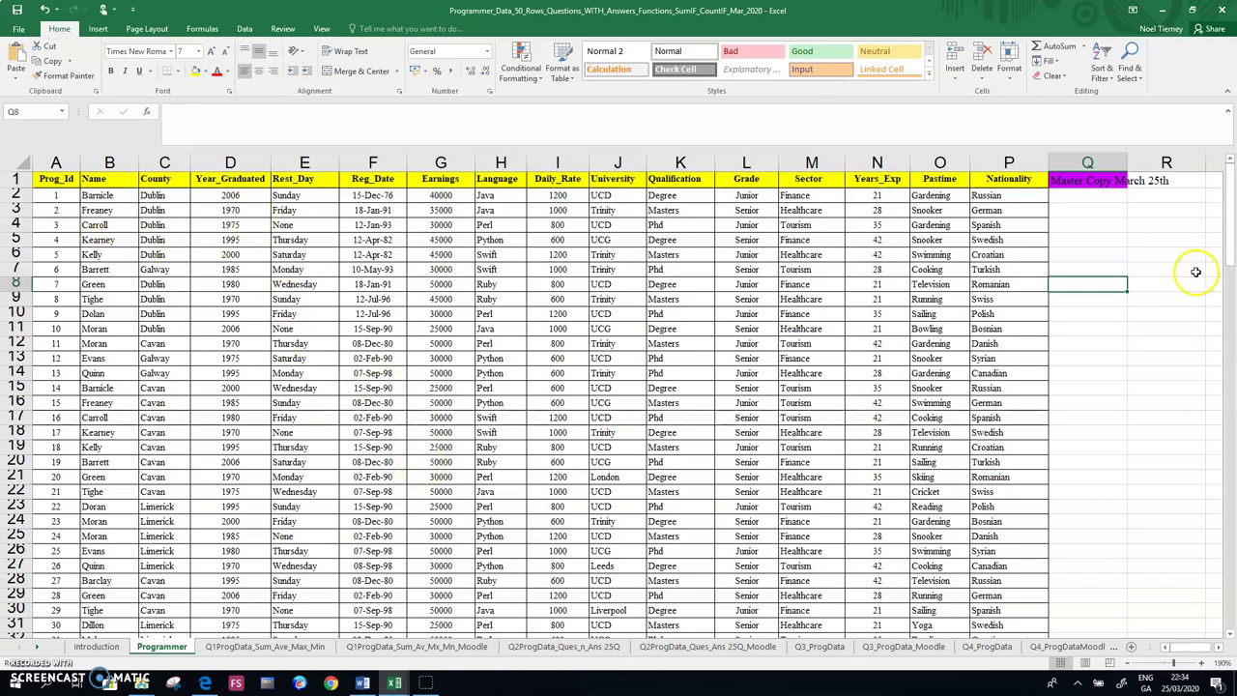
pyautogui.moveTo(1227, 242)
pyautogui.mouseDown()
pyautogui.moveTo(1226, 354)
pyautogui.moveTo(1210, 226)
pyautogui.mouseUp()
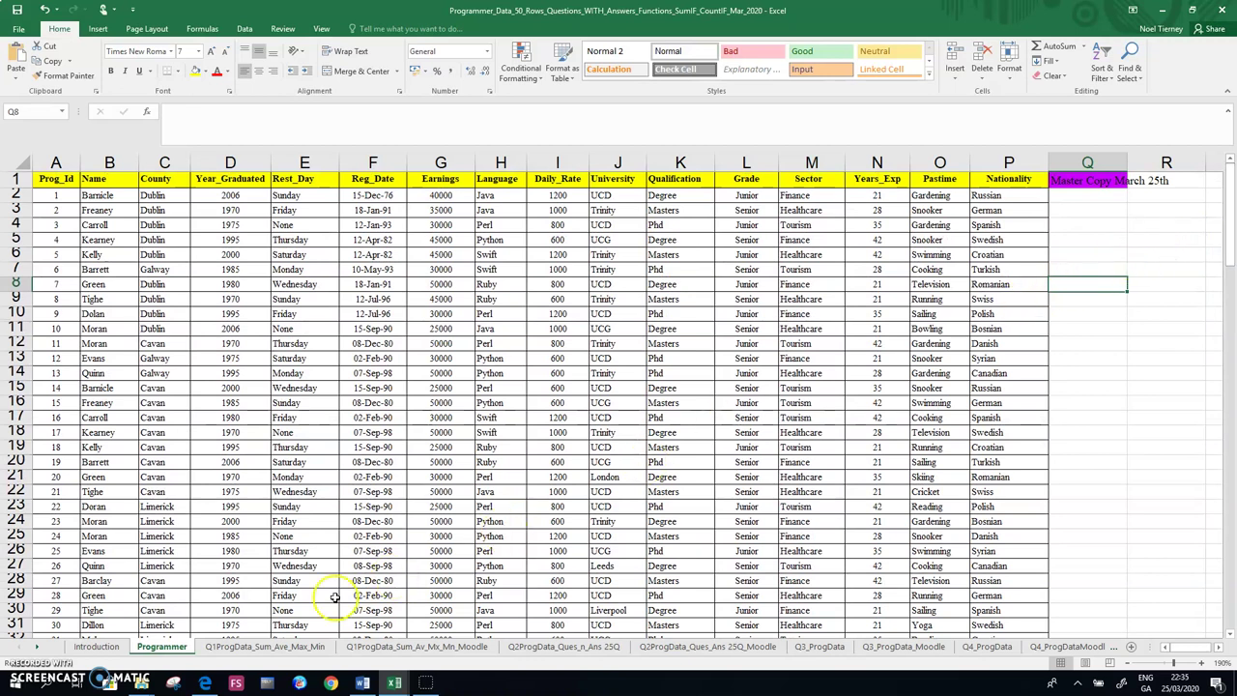
# - On the Q2ProgData_Ques_n_Ans 25Q sheet, read question Q01 and examine the range and criterion in its COUNTIF formula
pyautogui.click(558, 648)
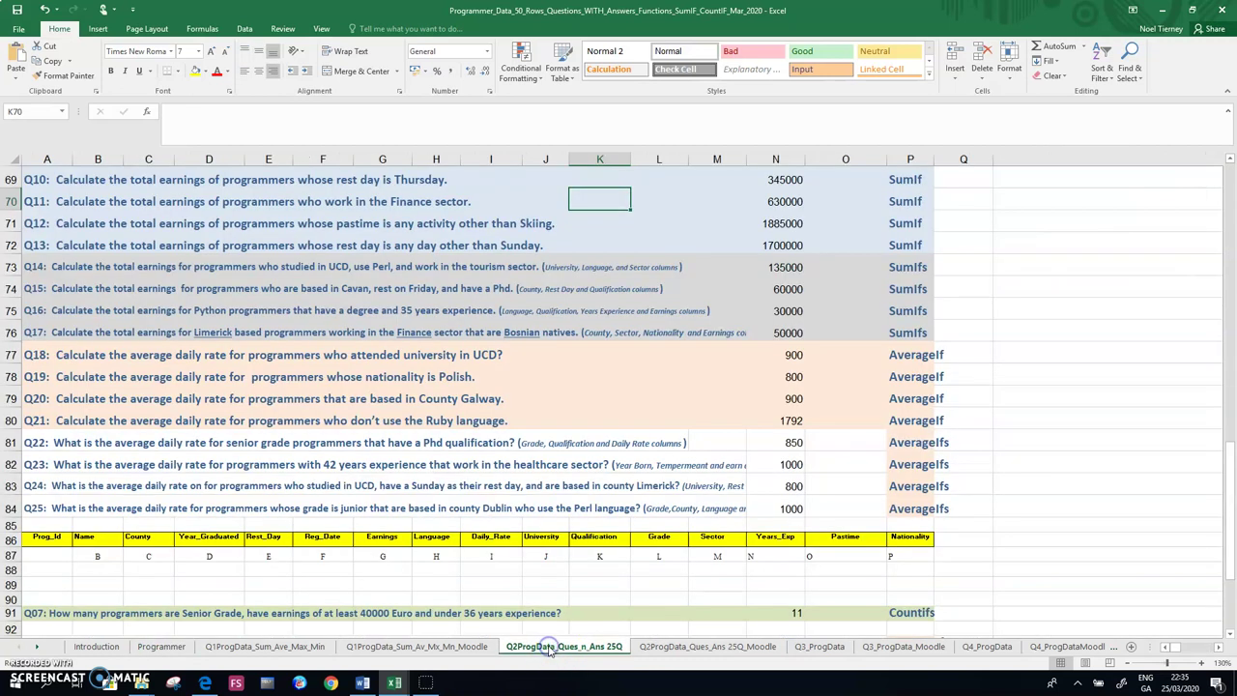
pyautogui.moveTo(1233, 508); pyautogui.dragTo(1226, 448)
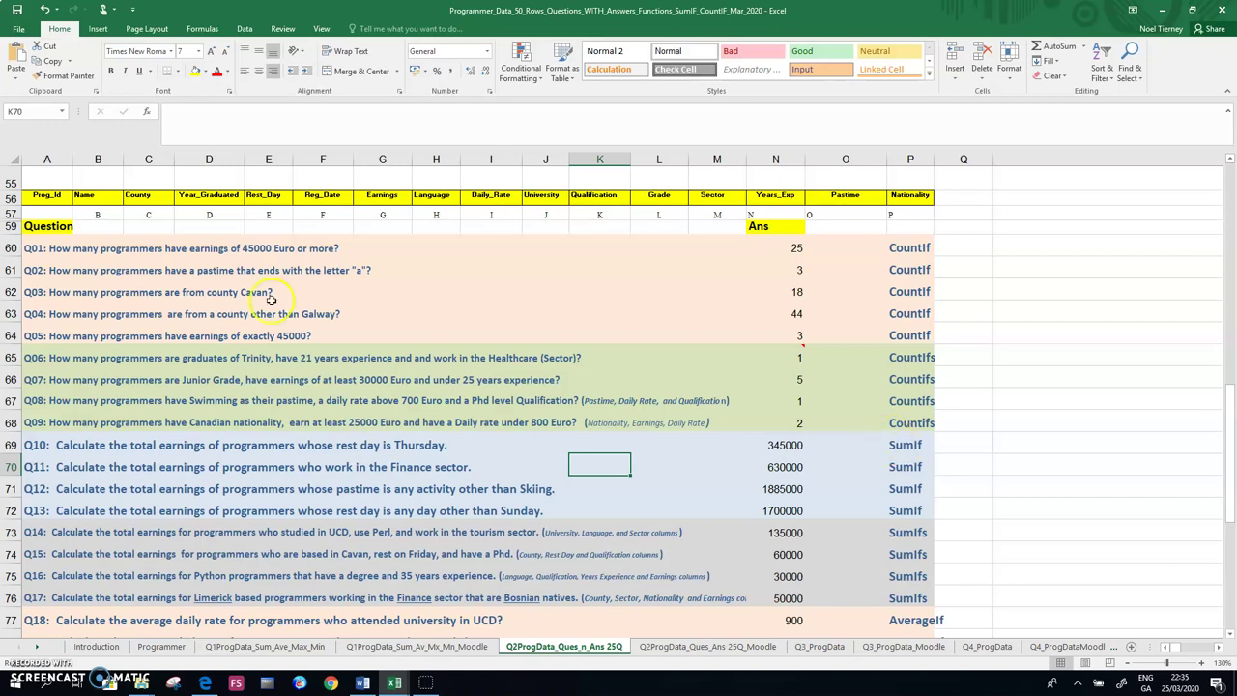
pyautogui.click(37, 249)
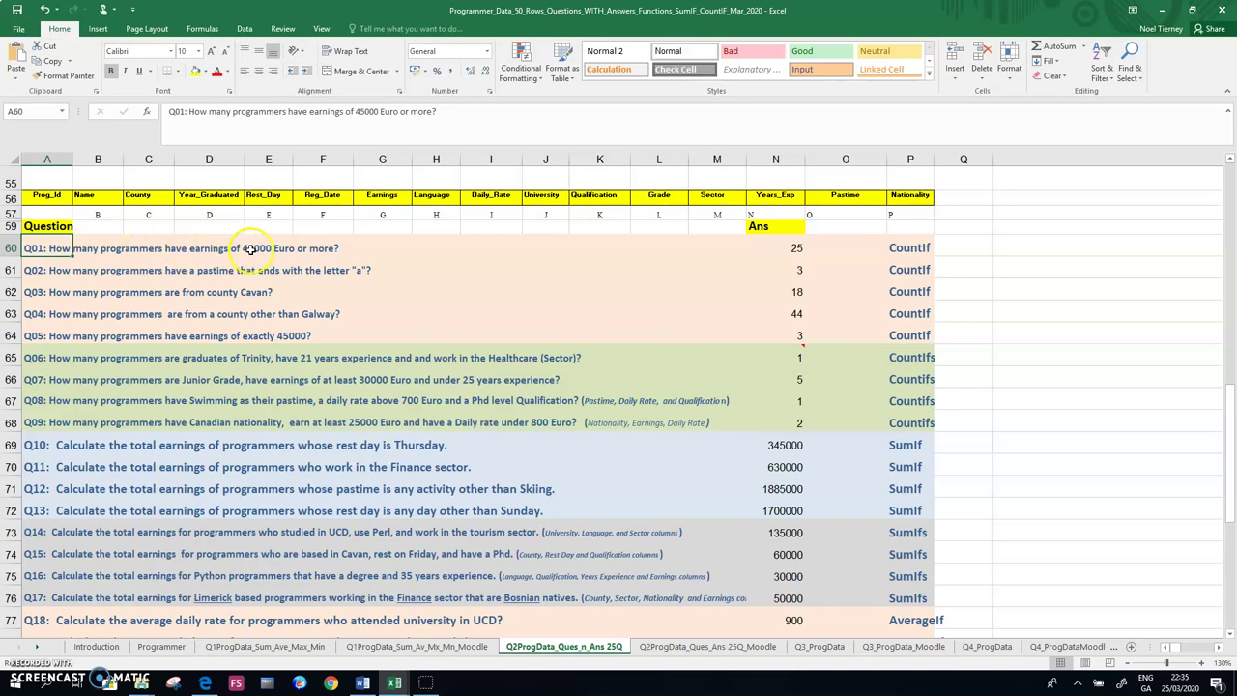
pyautogui.click(791, 251)
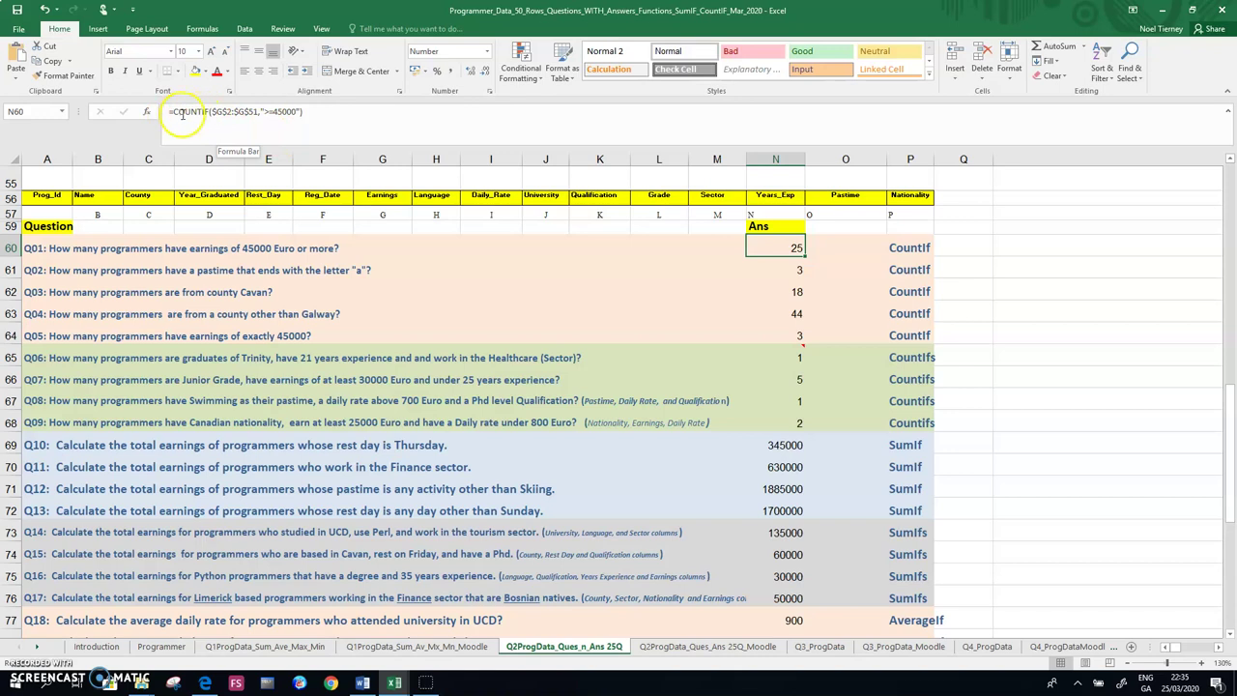
pyautogui.moveTo(212, 112); pyautogui.dragTo(255, 112)
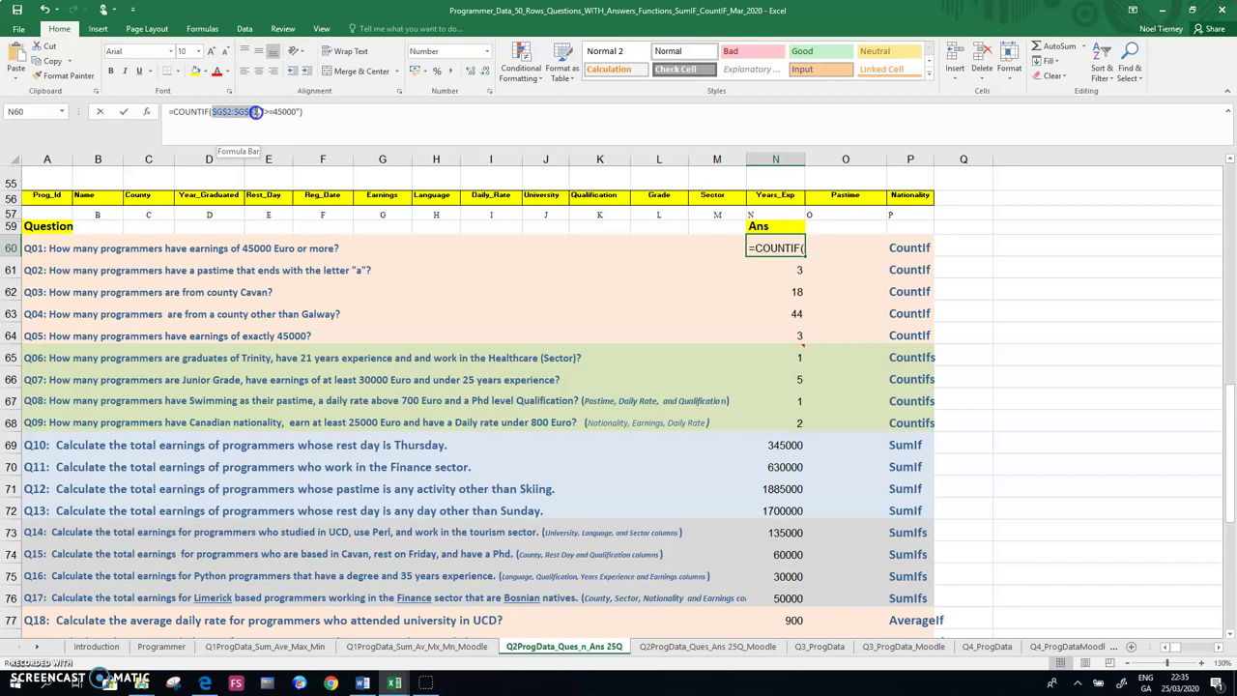
pyautogui.moveTo(255, 112); pyautogui.dragTo(257, 112)
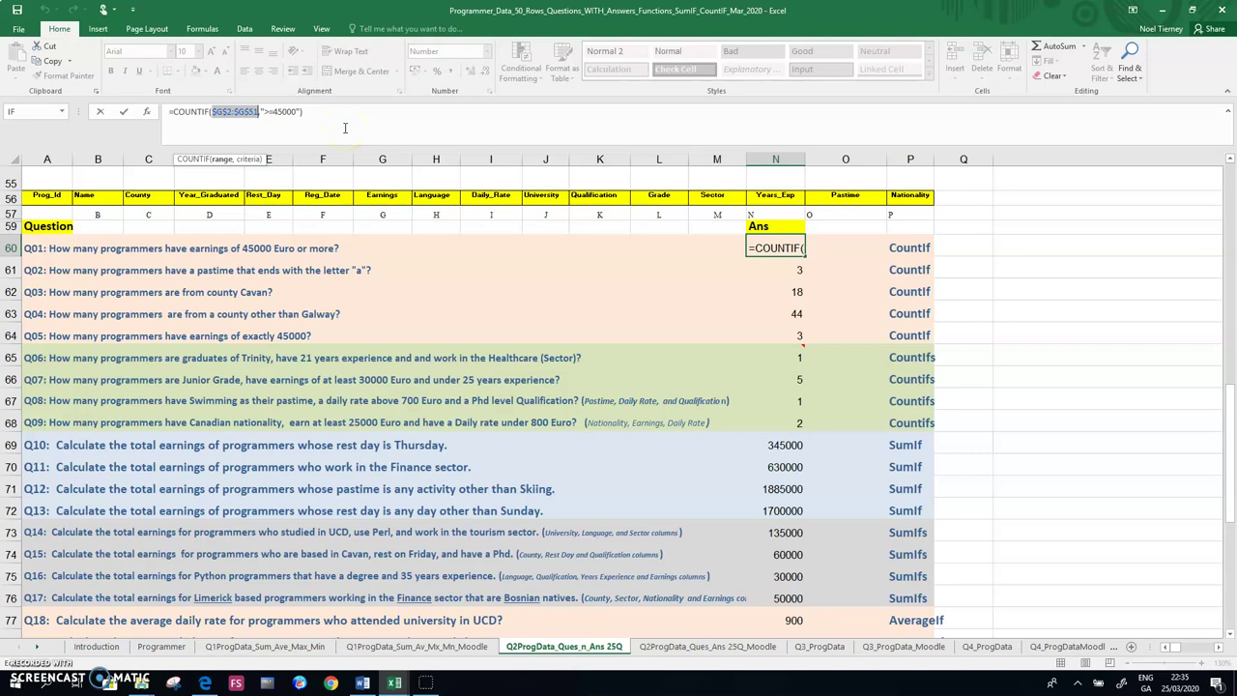
pyautogui.hotkey('ctrl', 'Return')
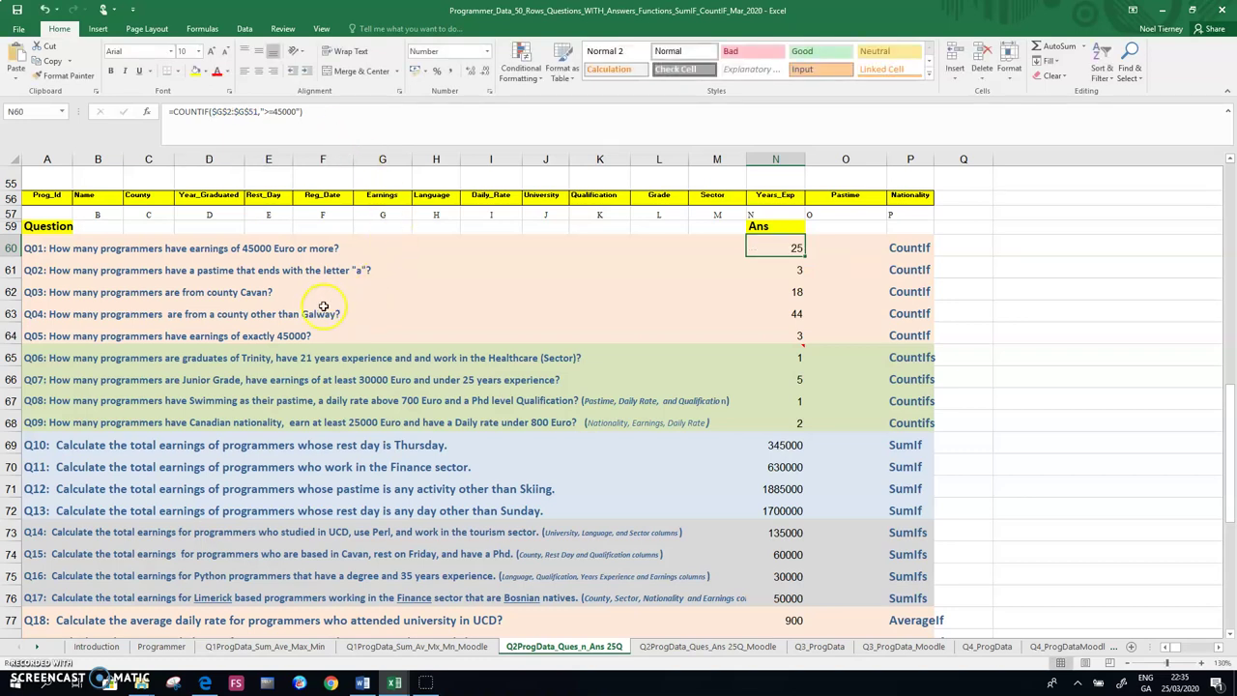
# - Underline the three criteria Trinity, 21 and Healthcare in the Q06 question text
pyautogui.click(34, 358)
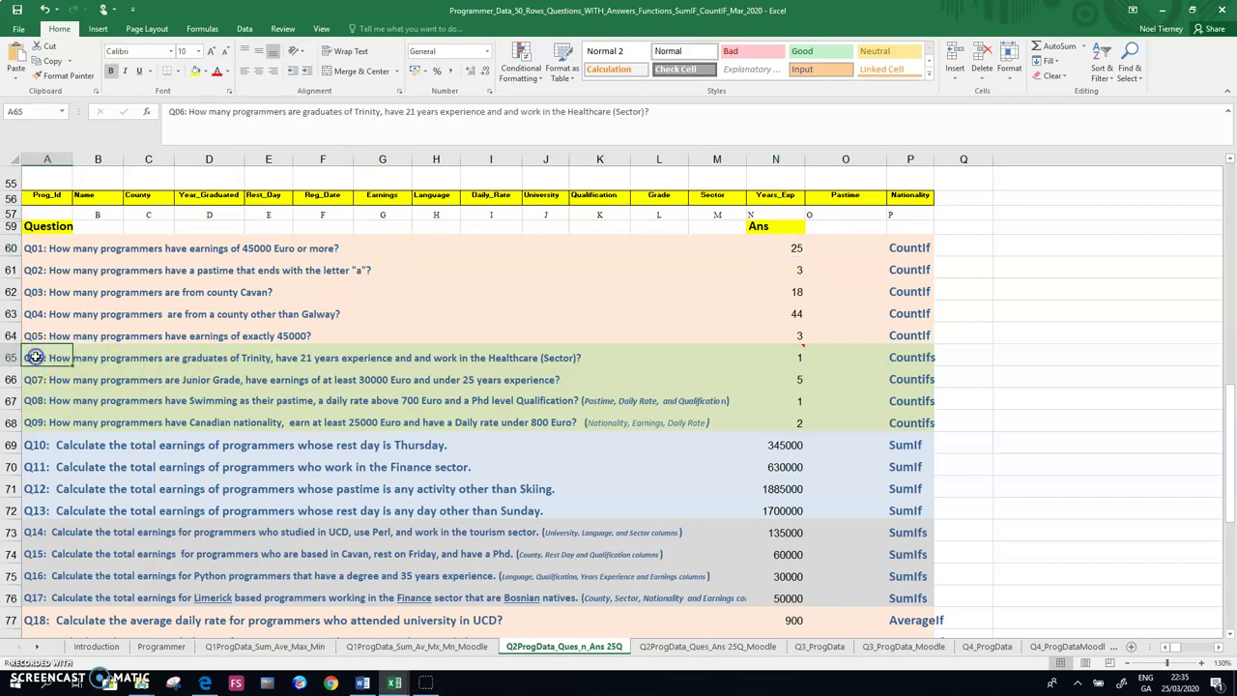
pyautogui.click(363, 114)
pyautogui.doubleClick(362, 113)
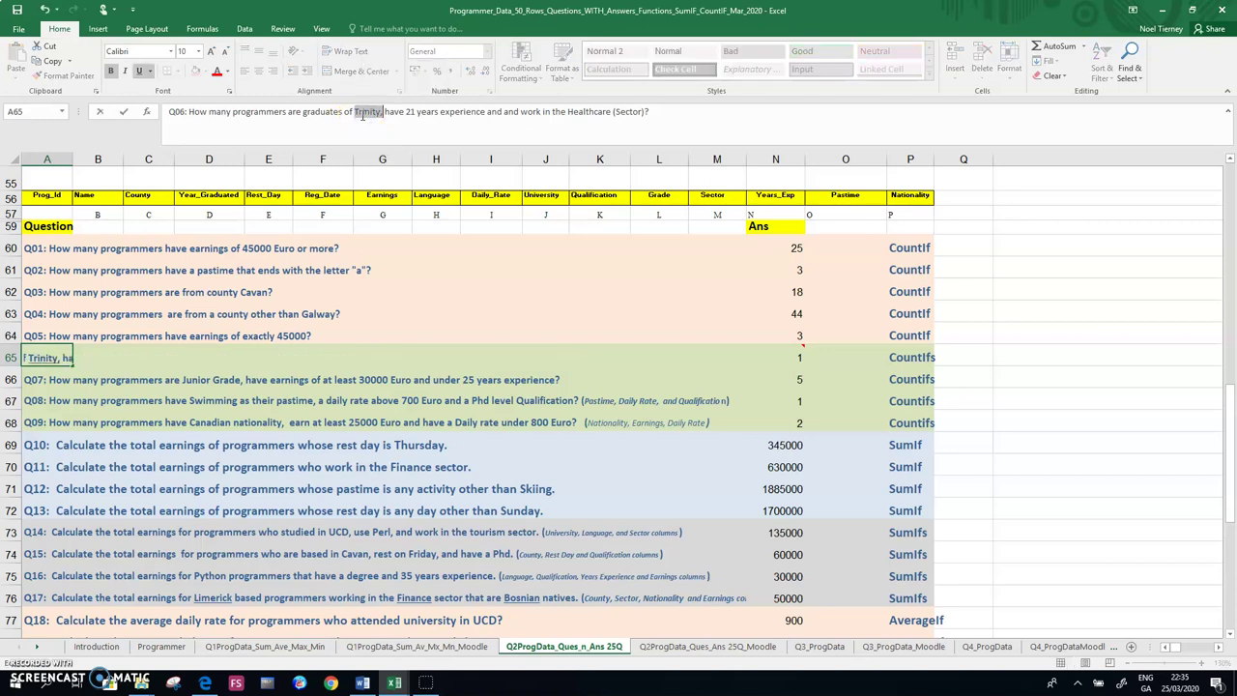
pyautogui.click(410, 111)
pyautogui.doubleClick(410, 111)
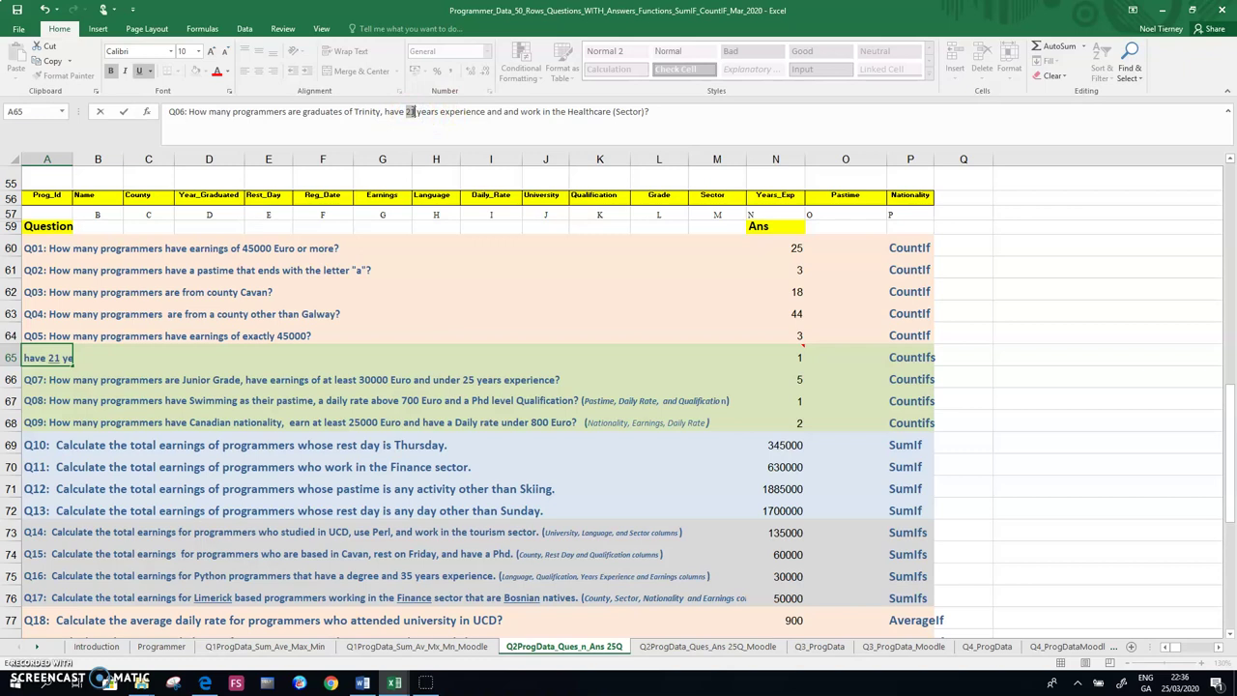
pyautogui.doubleClick(591, 111)
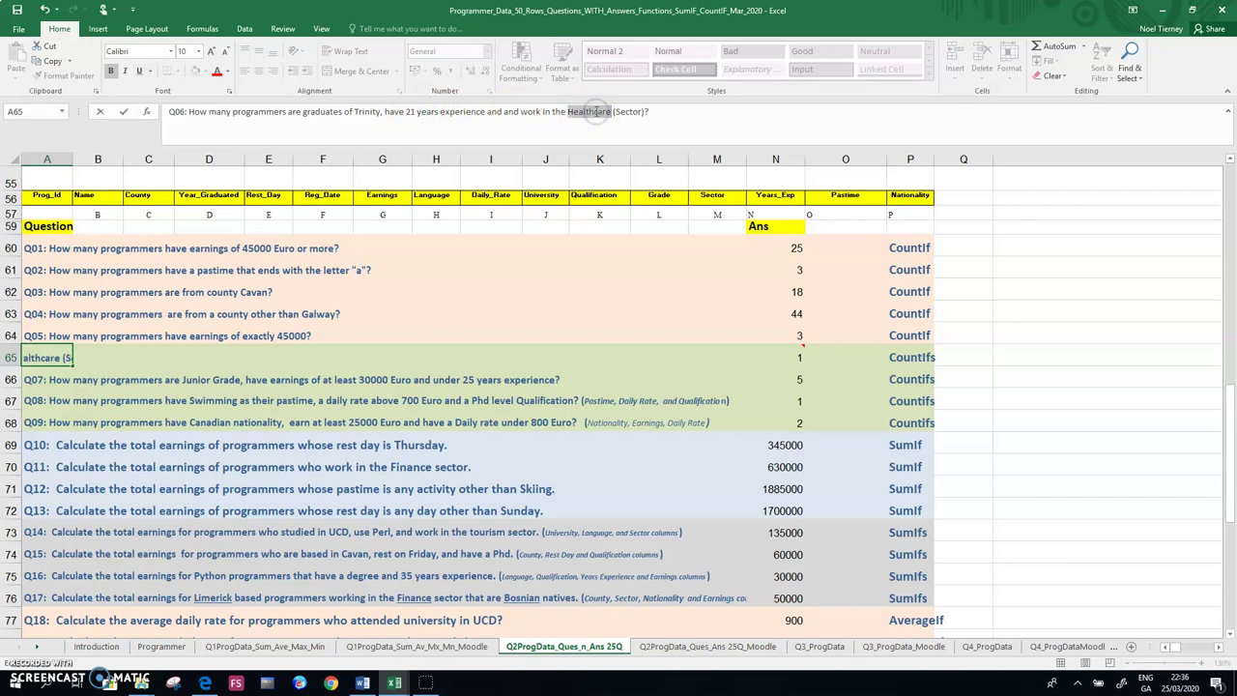
pyautogui.click(584, 328)
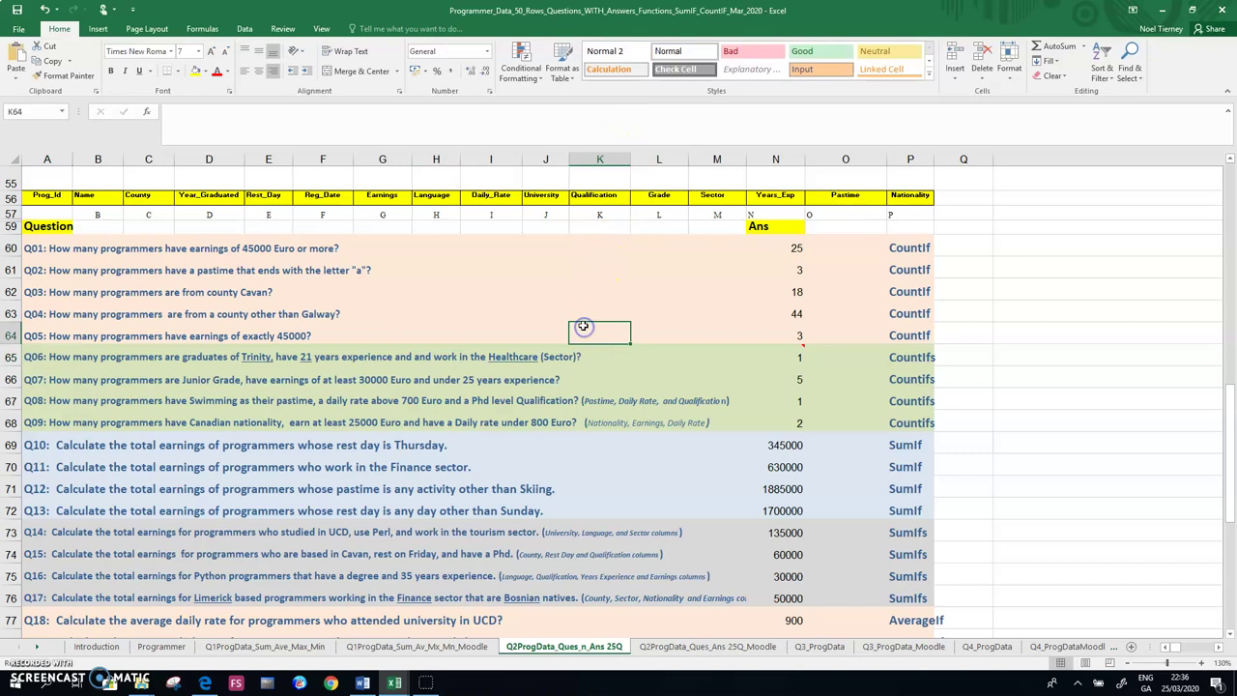
# - Examine each range and criterion pair in the Q06 COUNTIFS formula against the order of the question's criteria
pyautogui.click(788, 357)
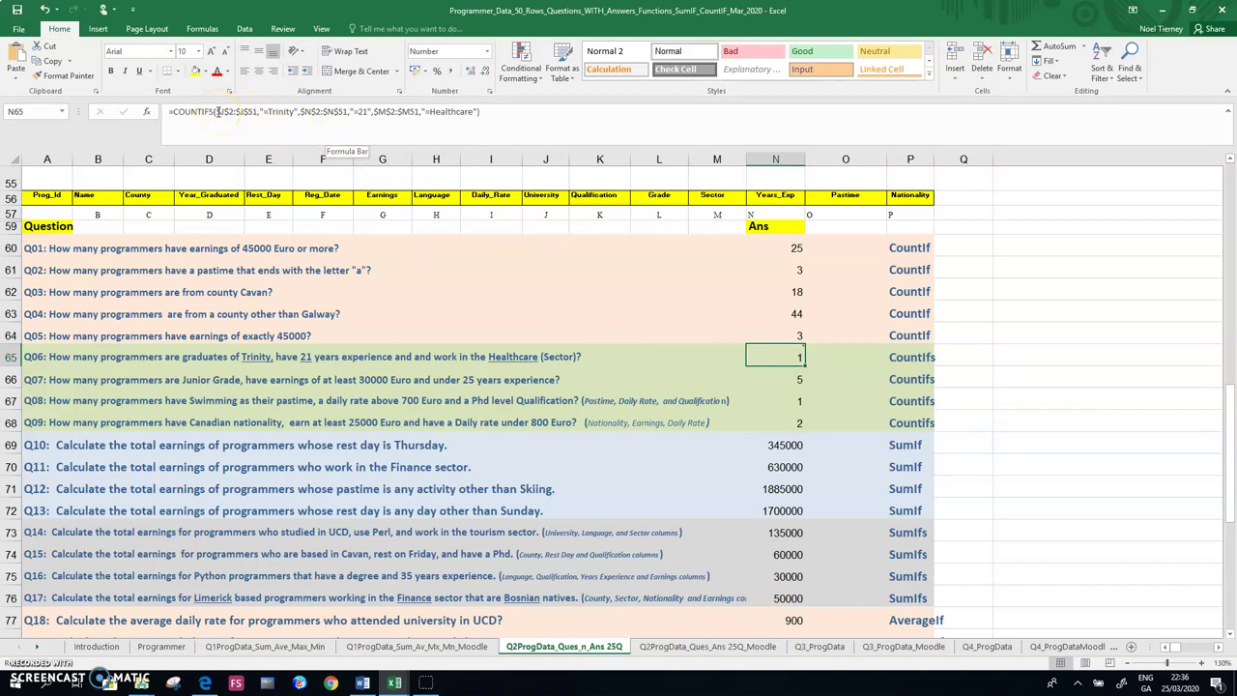
pyautogui.click(219, 111)
pyautogui.moveTo(216, 112); pyautogui.dragTo(259, 112)
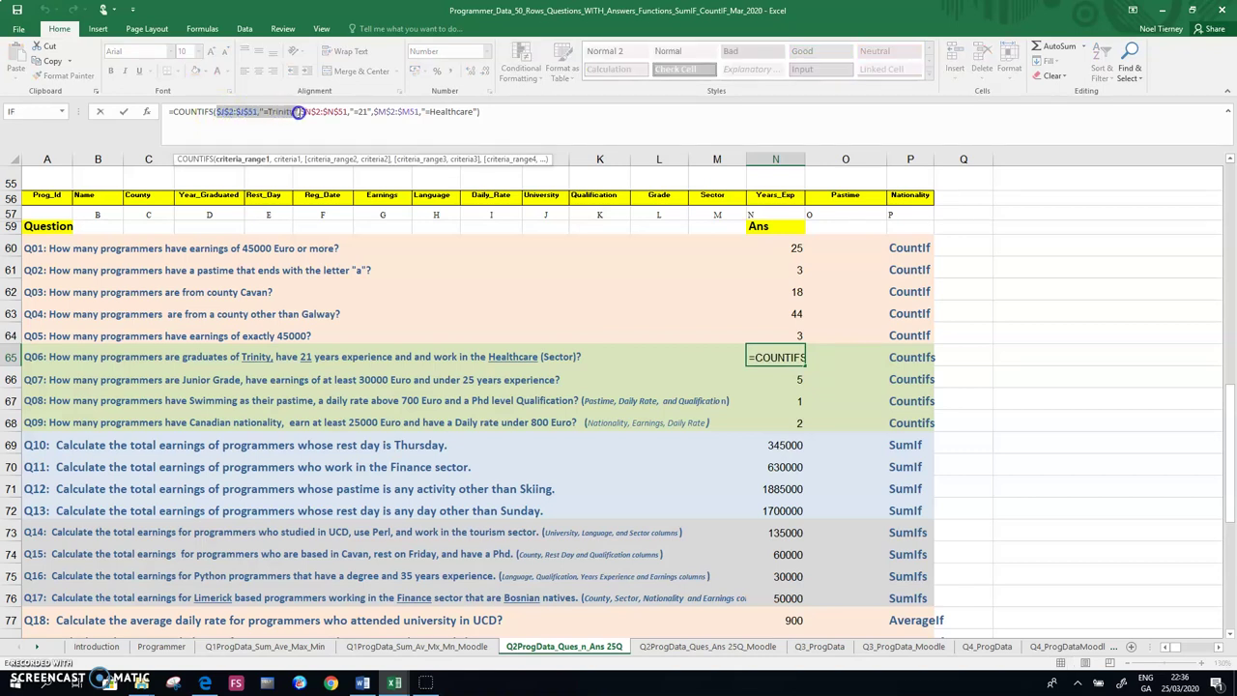
pyautogui.moveTo(301, 111); pyautogui.dragTo(350, 112)
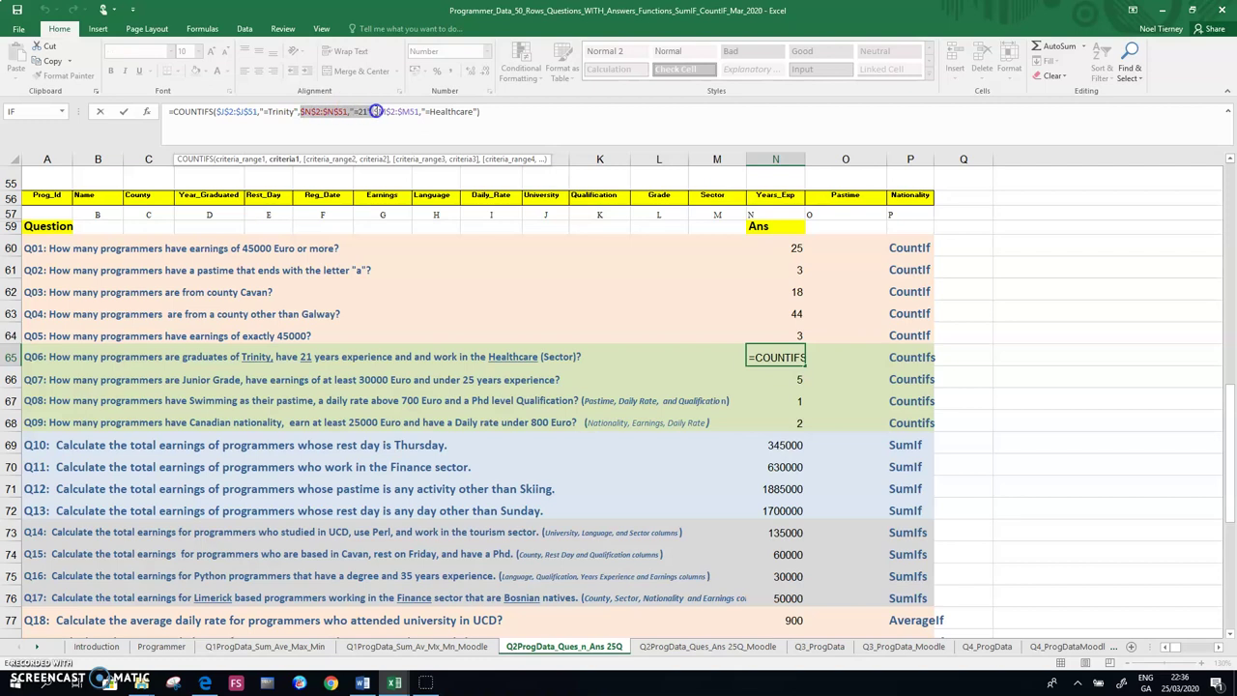
pyautogui.click(376, 111)
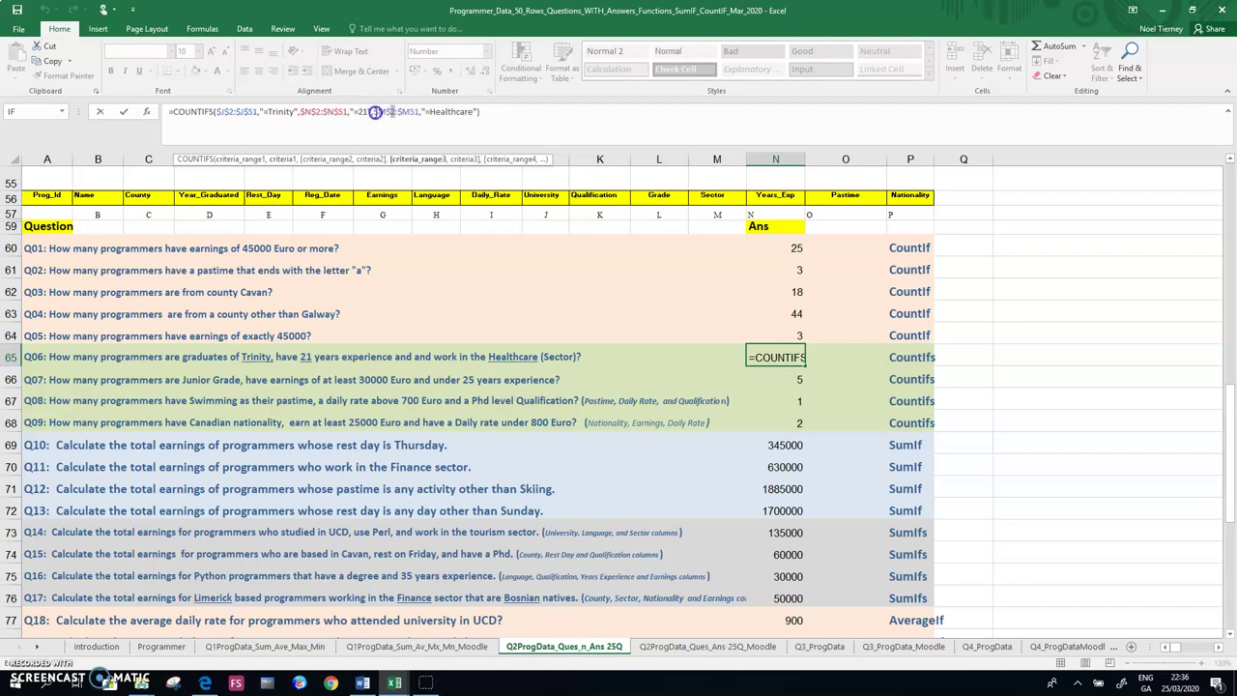
pyautogui.moveTo(377, 112); pyautogui.dragTo(473, 111)
pyautogui.hotkey('ctrl', 'Return')
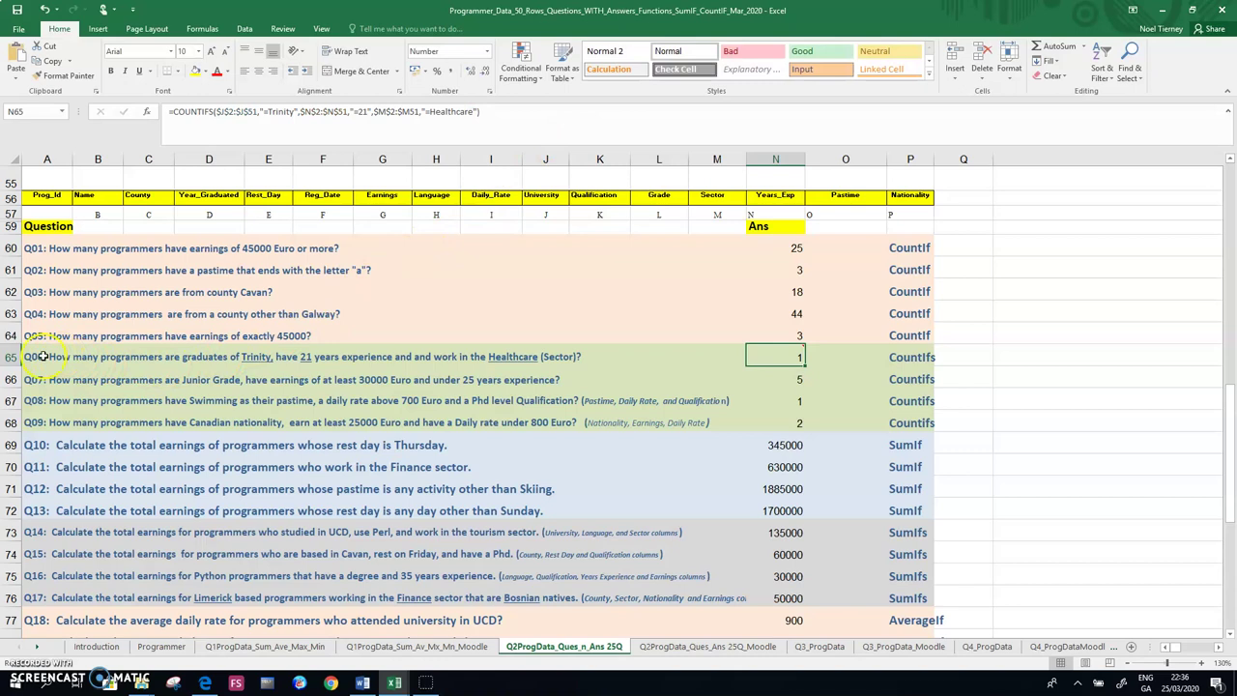
pyautogui.moveTo(768, 356)
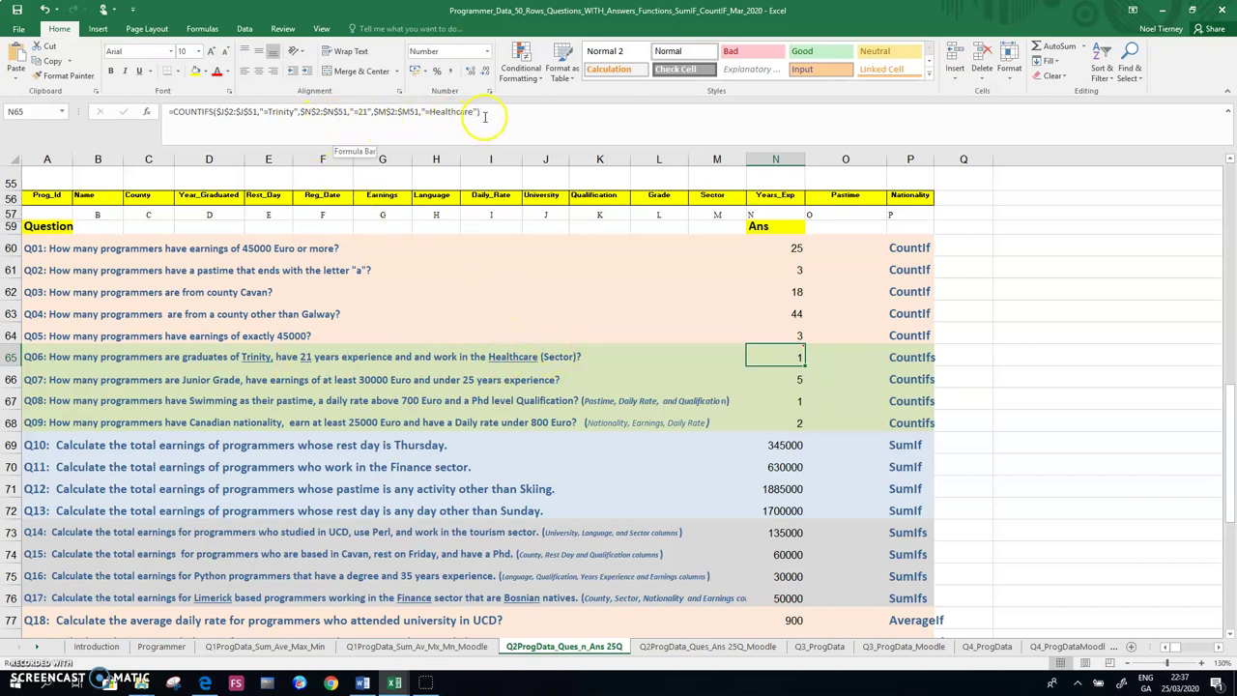
# - Inspect the equals operator inside the Trinity and Healthcare criteria of the Q06 COUNTIFS formula, keeping the formula as written
pyautogui.click(265, 111)
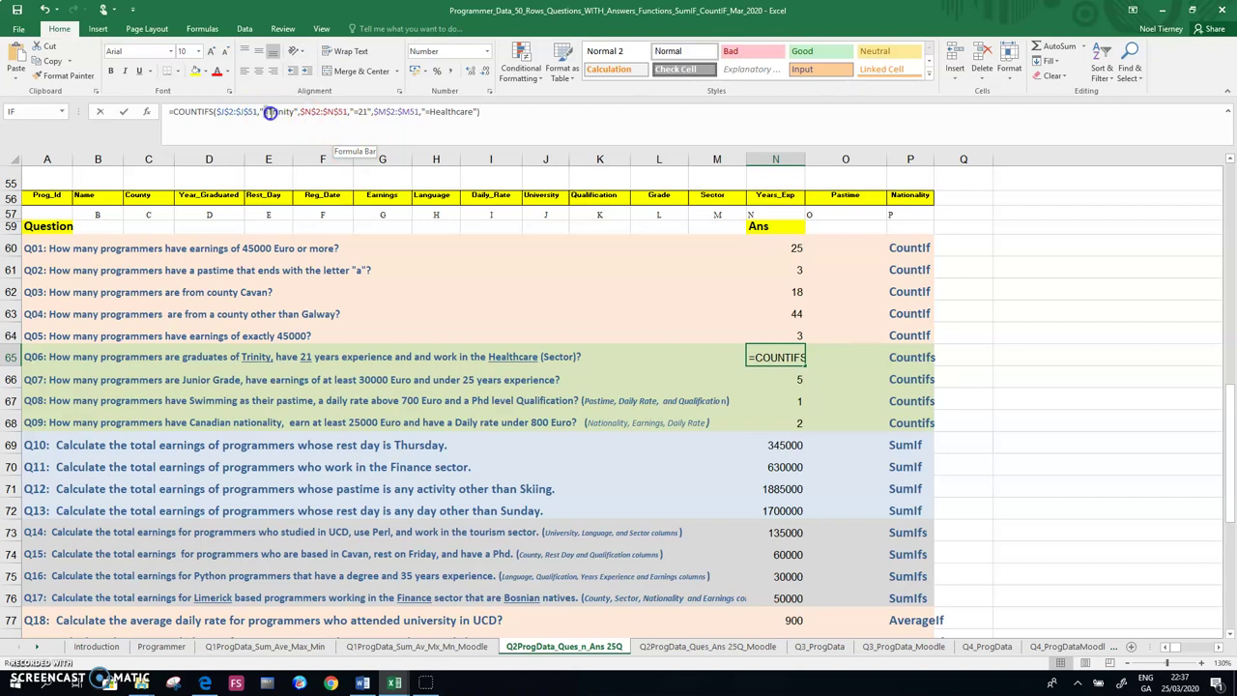
pyautogui.click(269, 113)
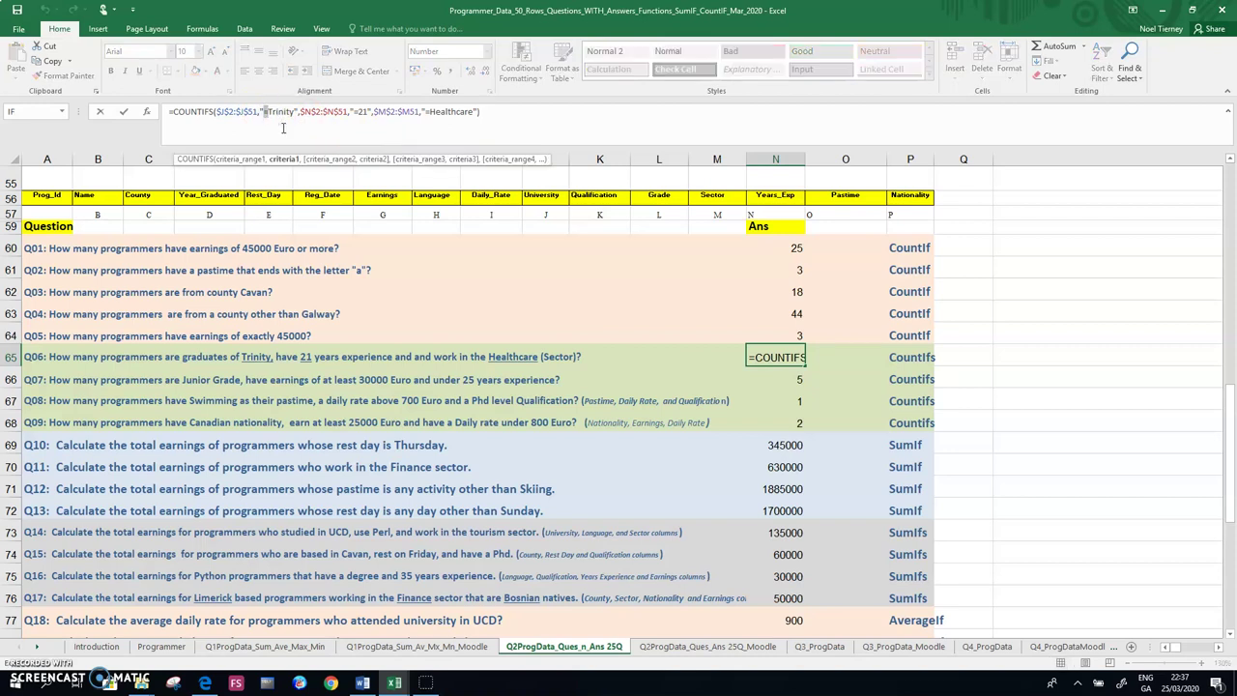
pyautogui.write('=')
pyautogui.press('End')
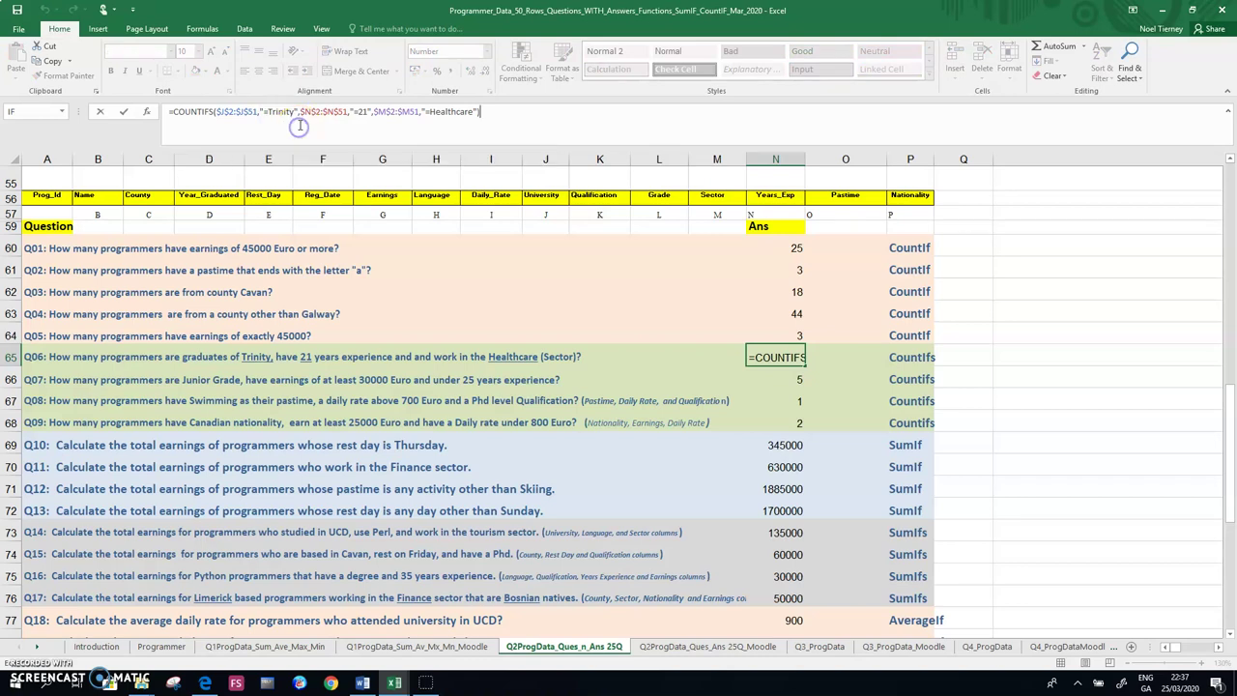
pyautogui.click(280, 114)
pyautogui.click(268, 113)
pyautogui.write('=')
pyautogui.click(426, 112)
pyautogui.write('=')
pyautogui.hotkey('ctrl', 'Return')
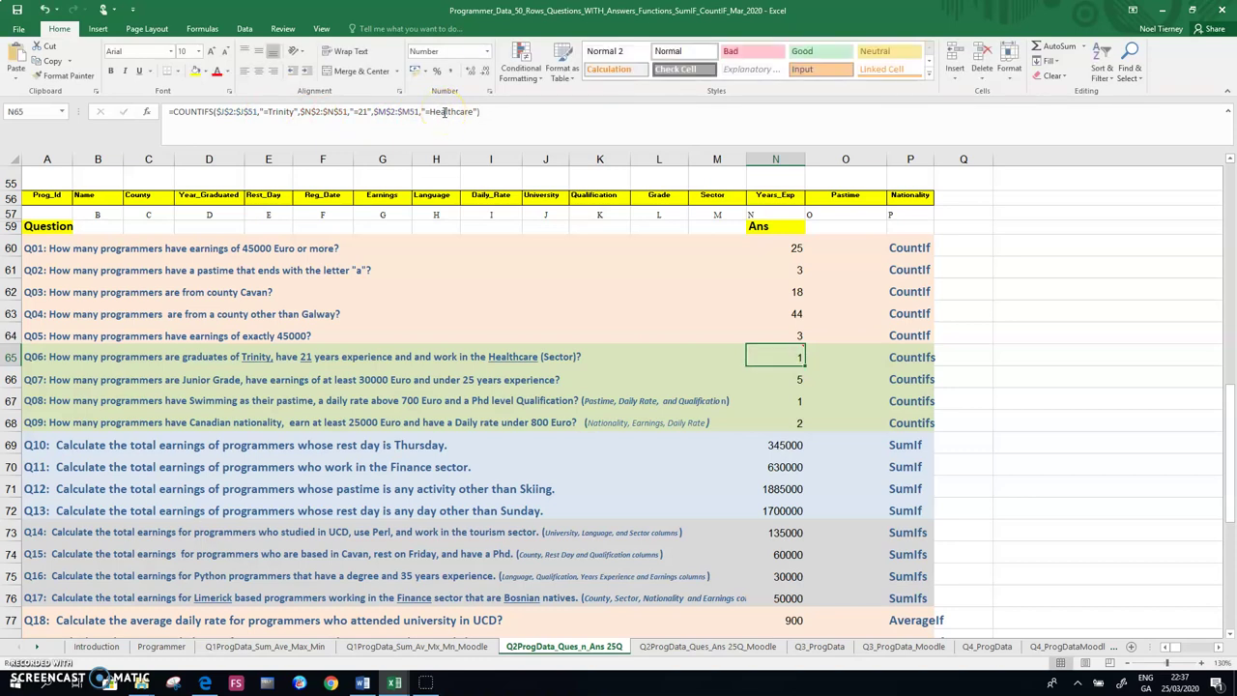
# - Underline the criteria Junior, 30000 and 25 in the Q07 question text
pyautogui.click(32, 380)
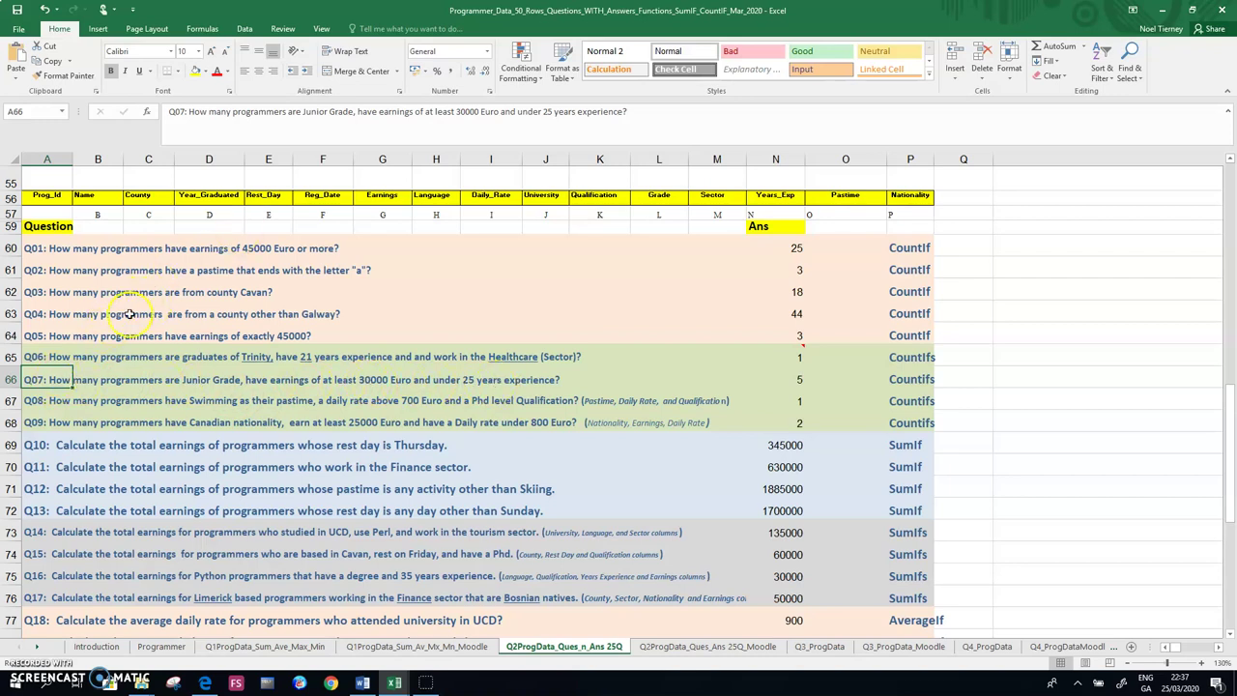
pyautogui.doubleClick(316, 112)
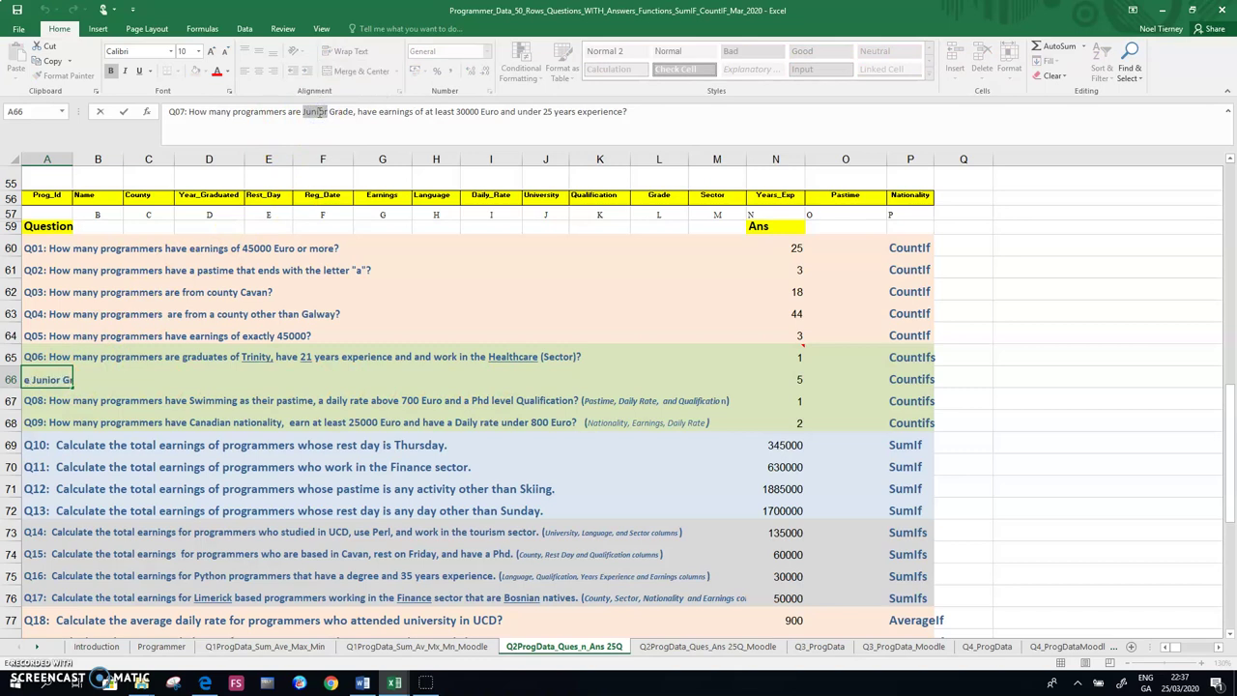
pyautogui.hotkey('ctrl', 'u')
pyautogui.moveTo(456, 111); pyautogui.dragTo(481, 111)
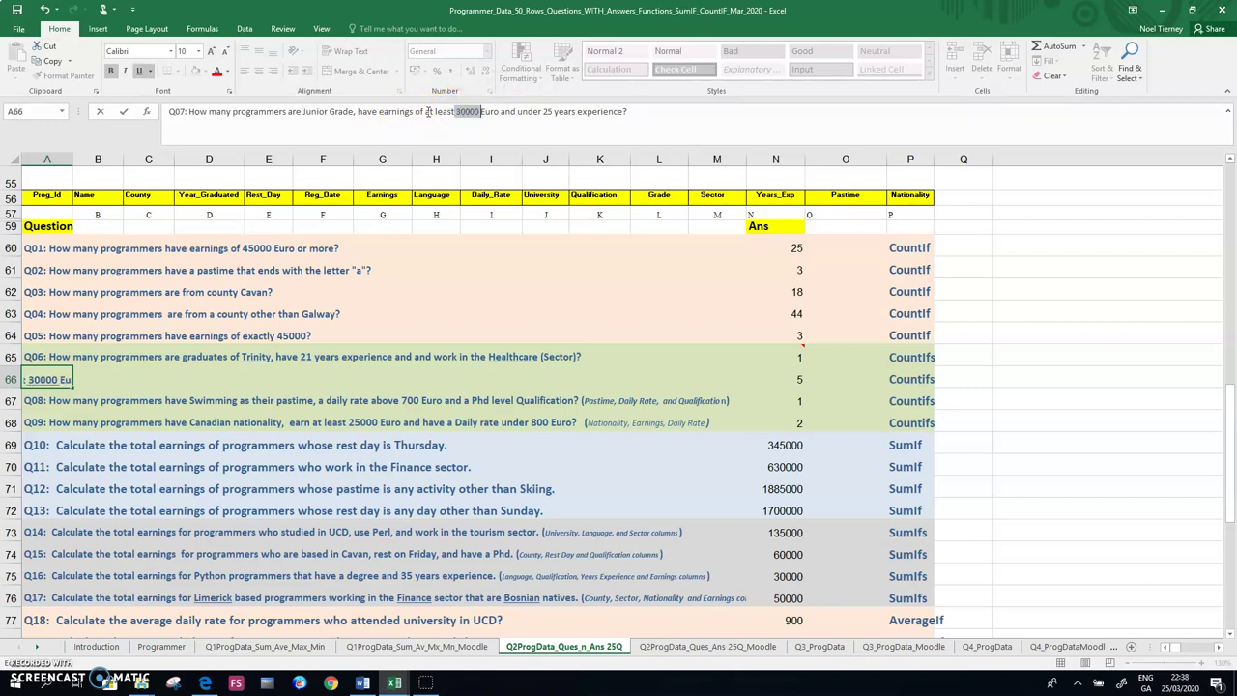
pyautogui.click(544, 111)
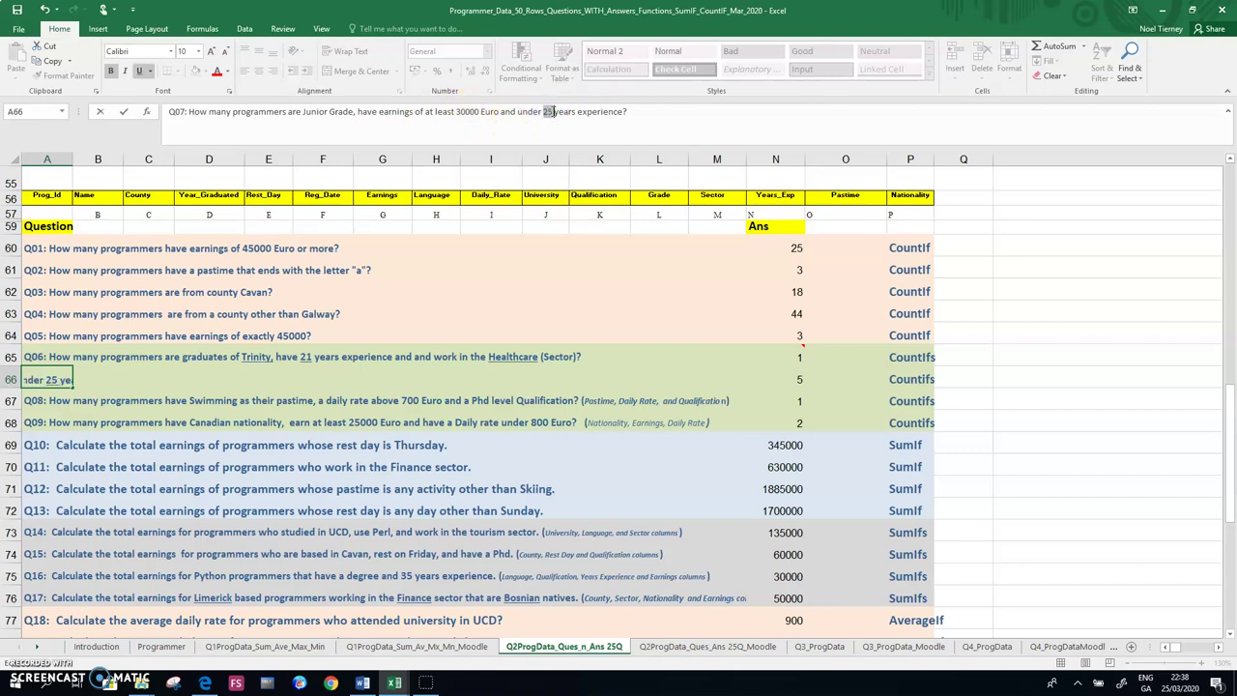
pyautogui.press('Return')
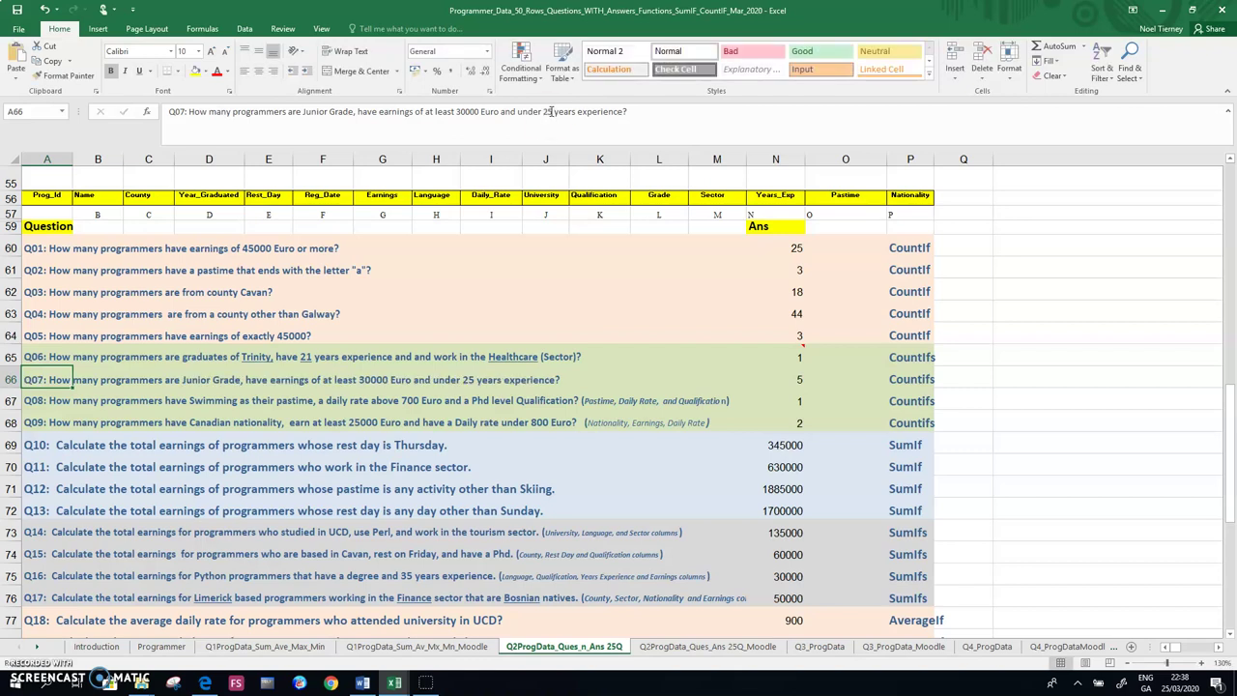
pyautogui.click(411, 395)
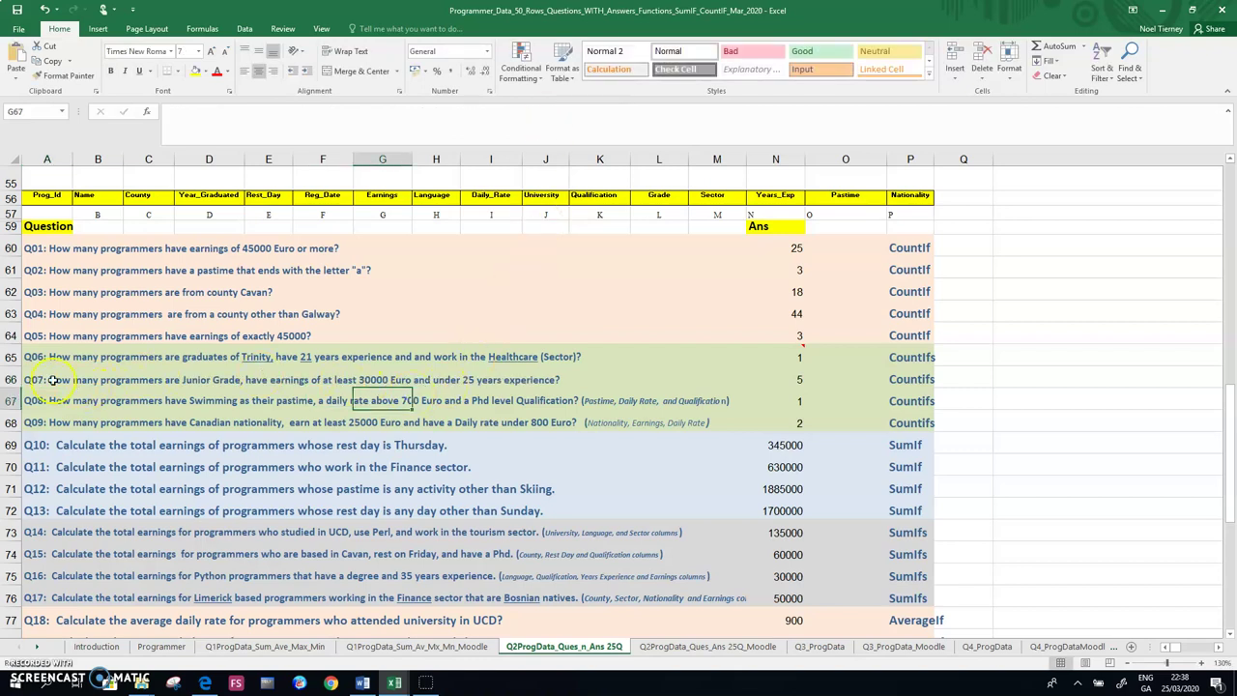
# - Examine the Q07 COUNTIFS formula for the order of its Junior, 30000 and 25 criteria, keeping the formula as written
pyautogui.click(801, 382)
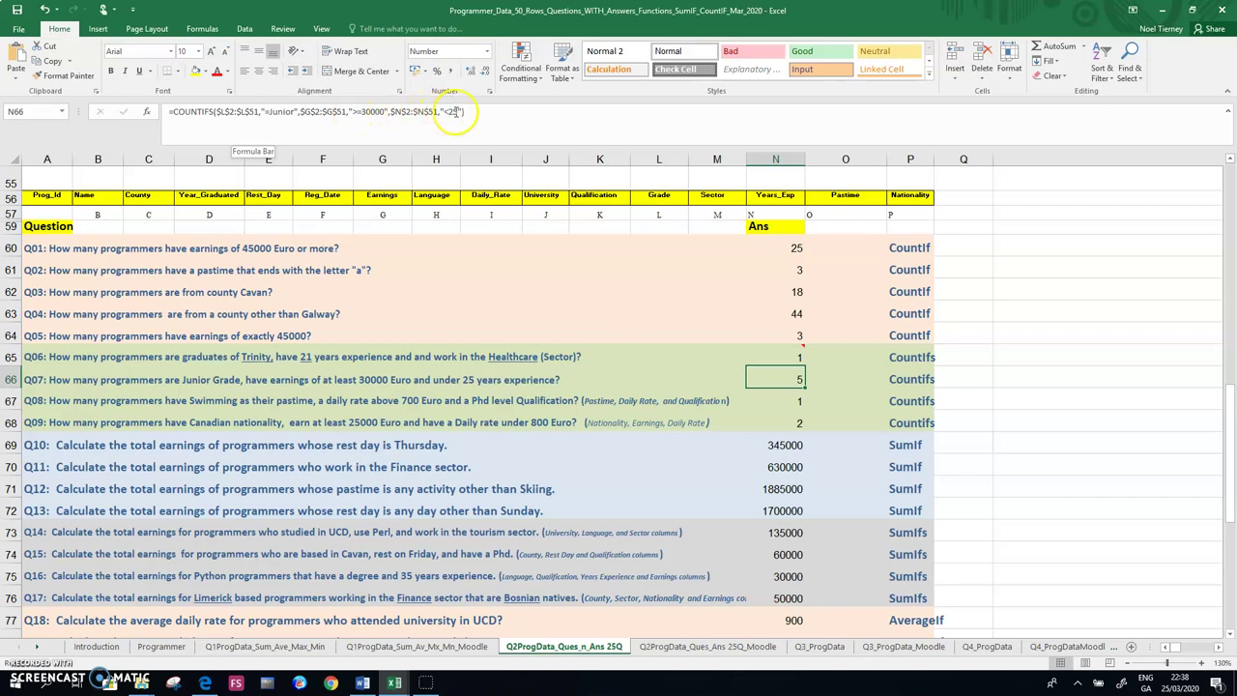
pyautogui.click(431, 422)
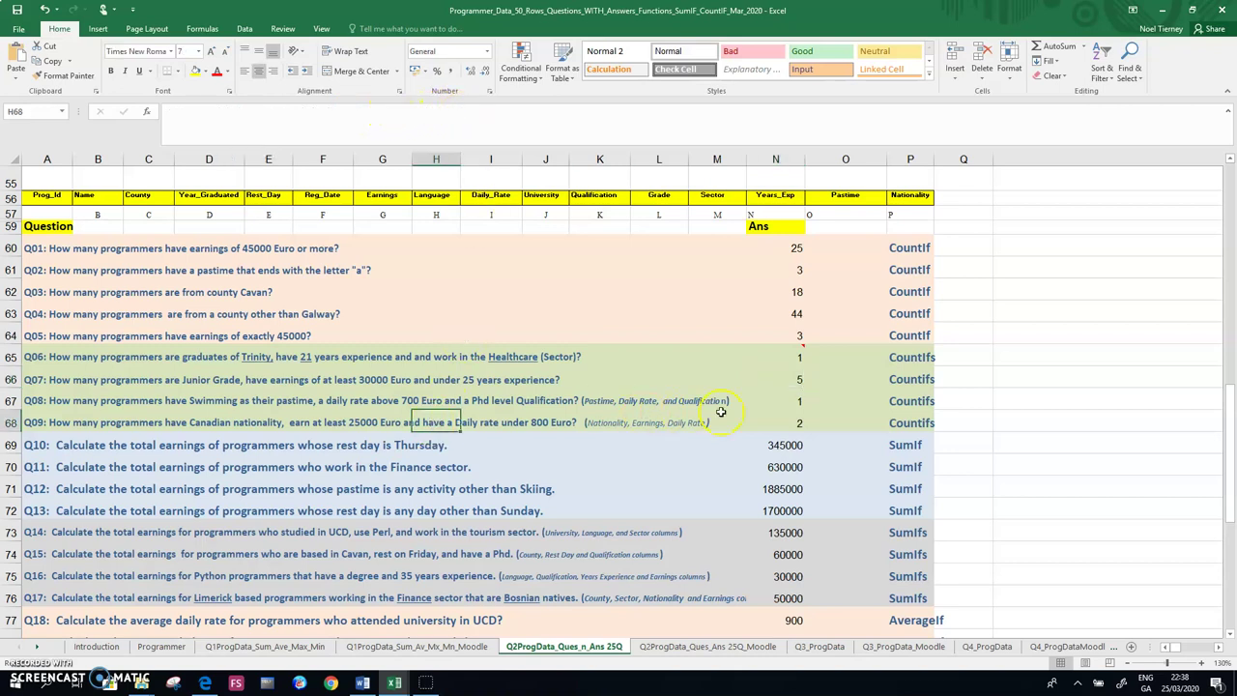
pyautogui.click(796, 377)
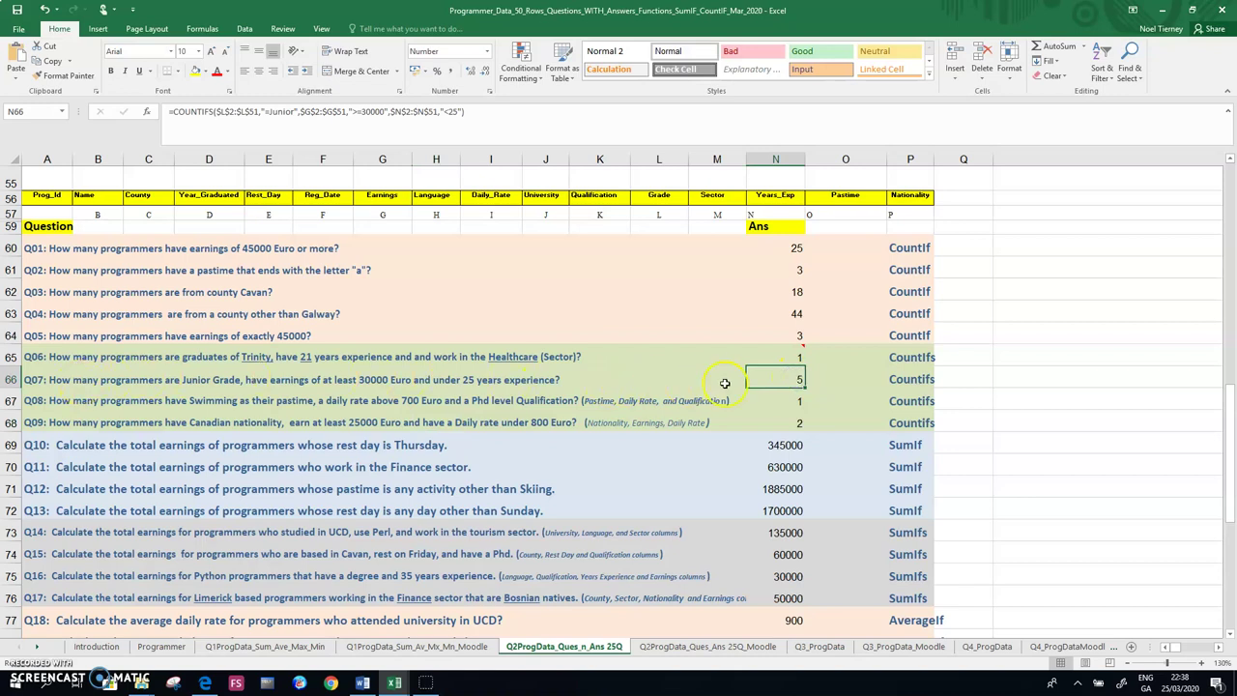
pyautogui.moveTo(469, 112); pyautogui.dragTo(147, 112)
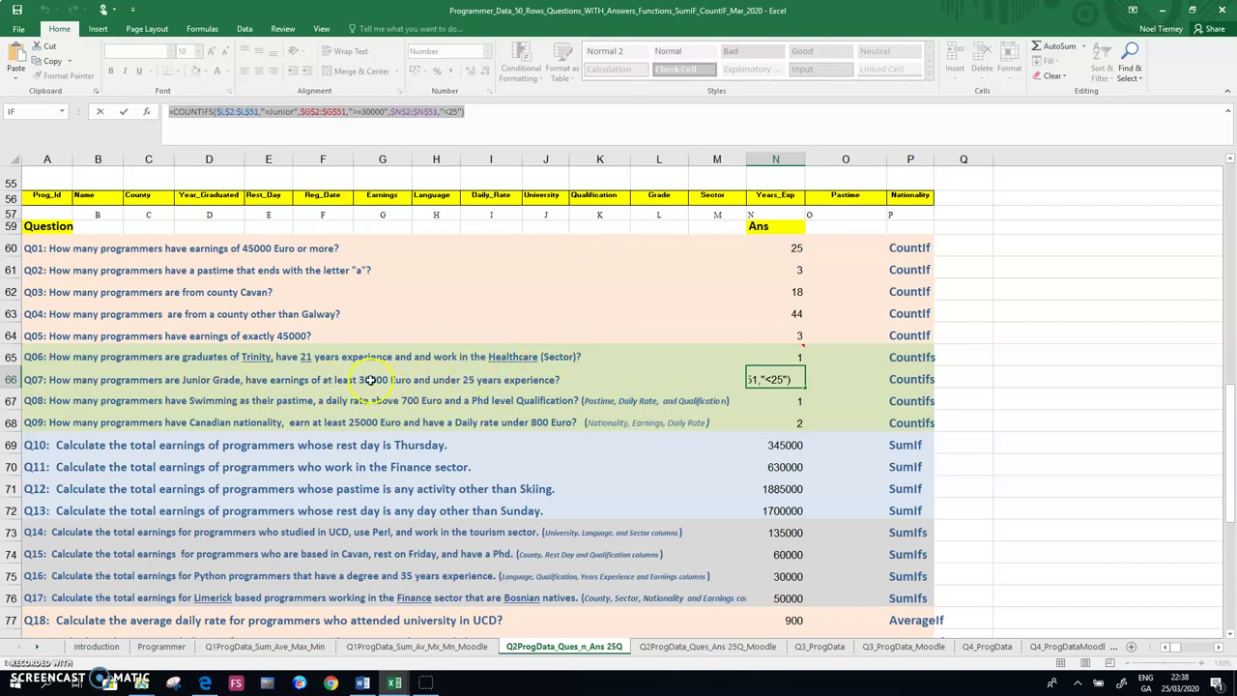
pyautogui.hotkey('ctrl', 'Return')
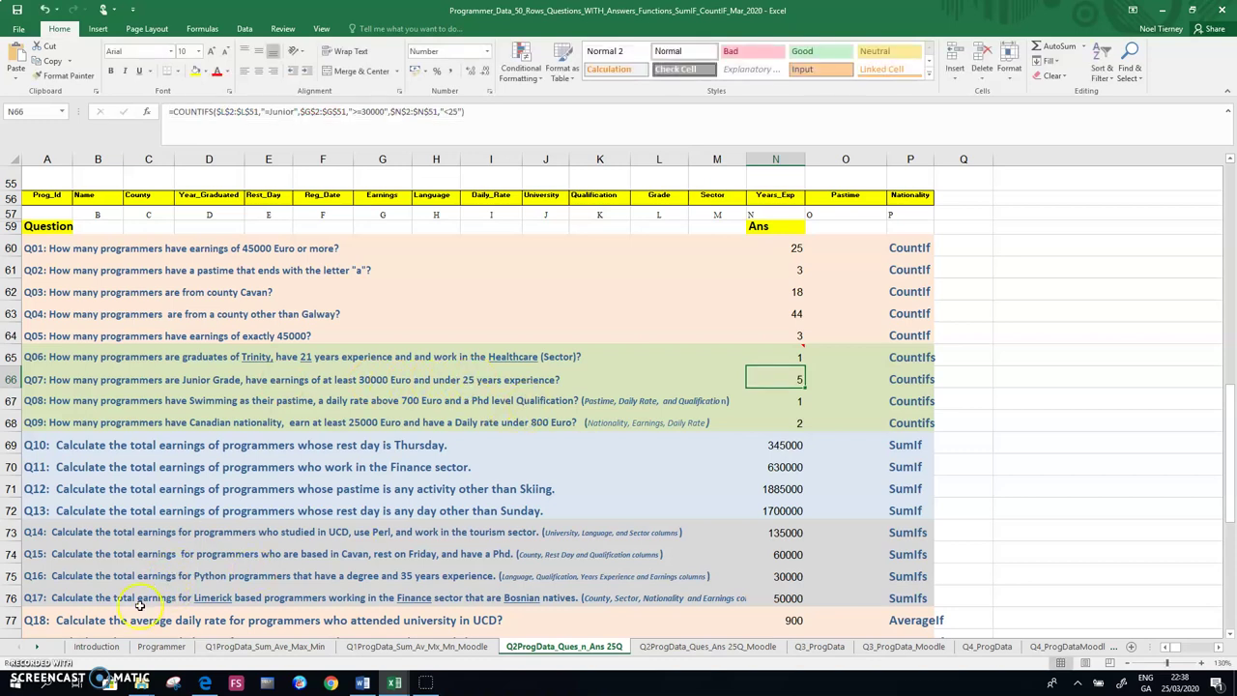
# - Read example question Q26 on the Introduction sheet, pointing out its criteria Senior, 40000 and 36 in order
pyautogui.click(96, 647)
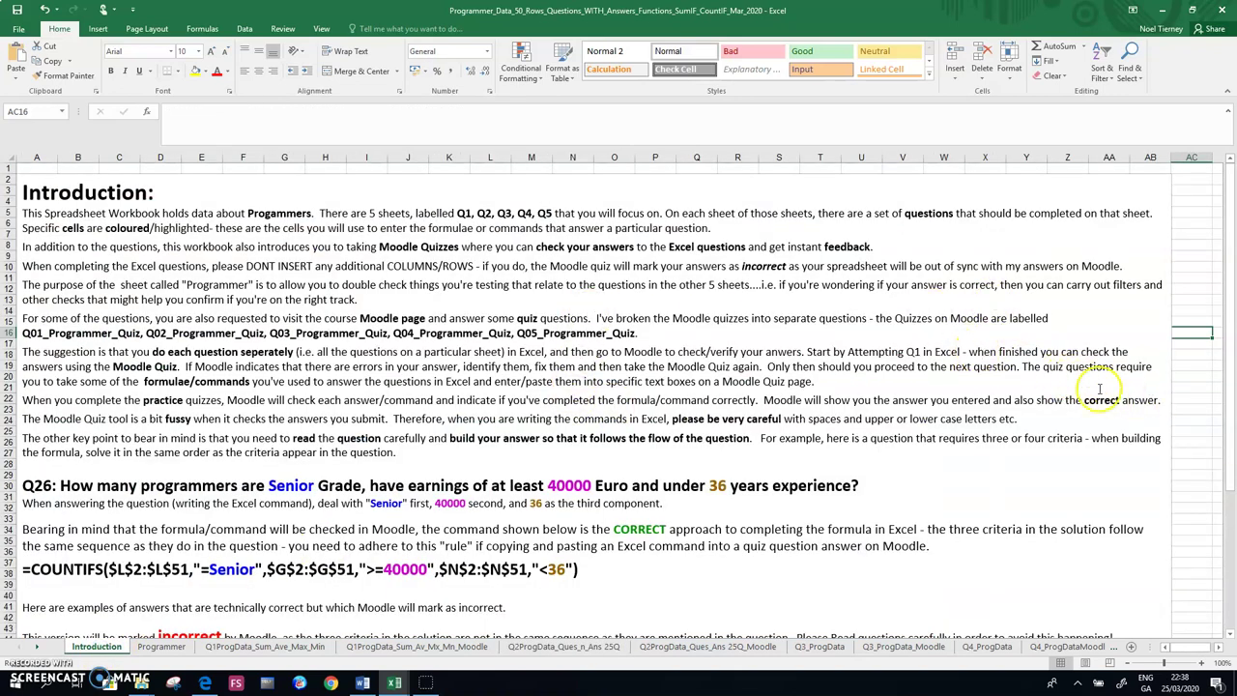
pyautogui.moveTo(22, 486); pyautogui.dragTo(953, 488)
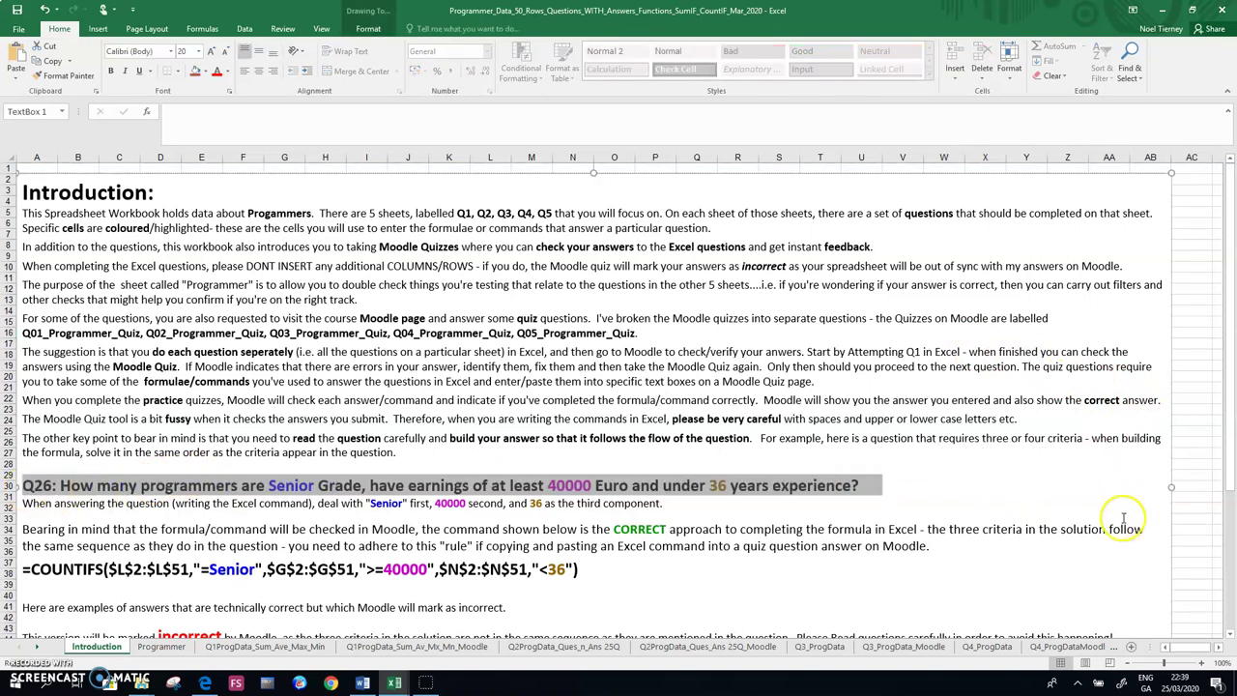
pyautogui.click(1125, 519)
pyautogui.click(1227, 634)
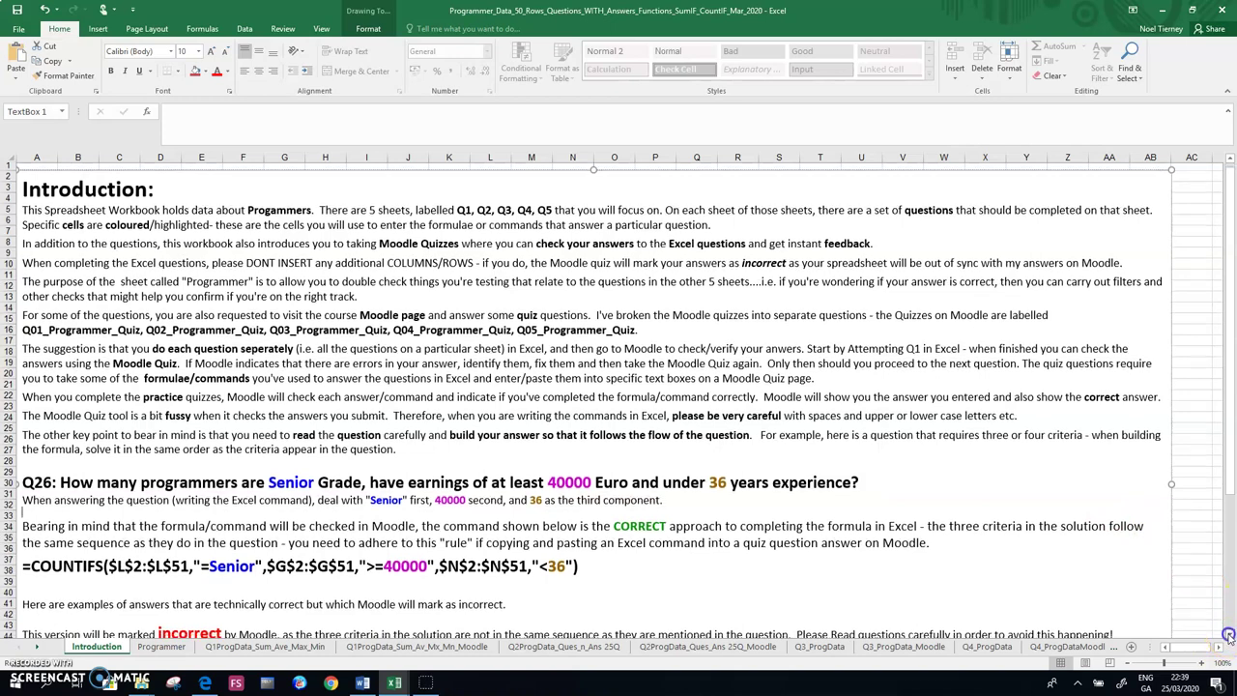
pyautogui.moveTo(1228, 633); pyautogui.dragTo(1228, 635)
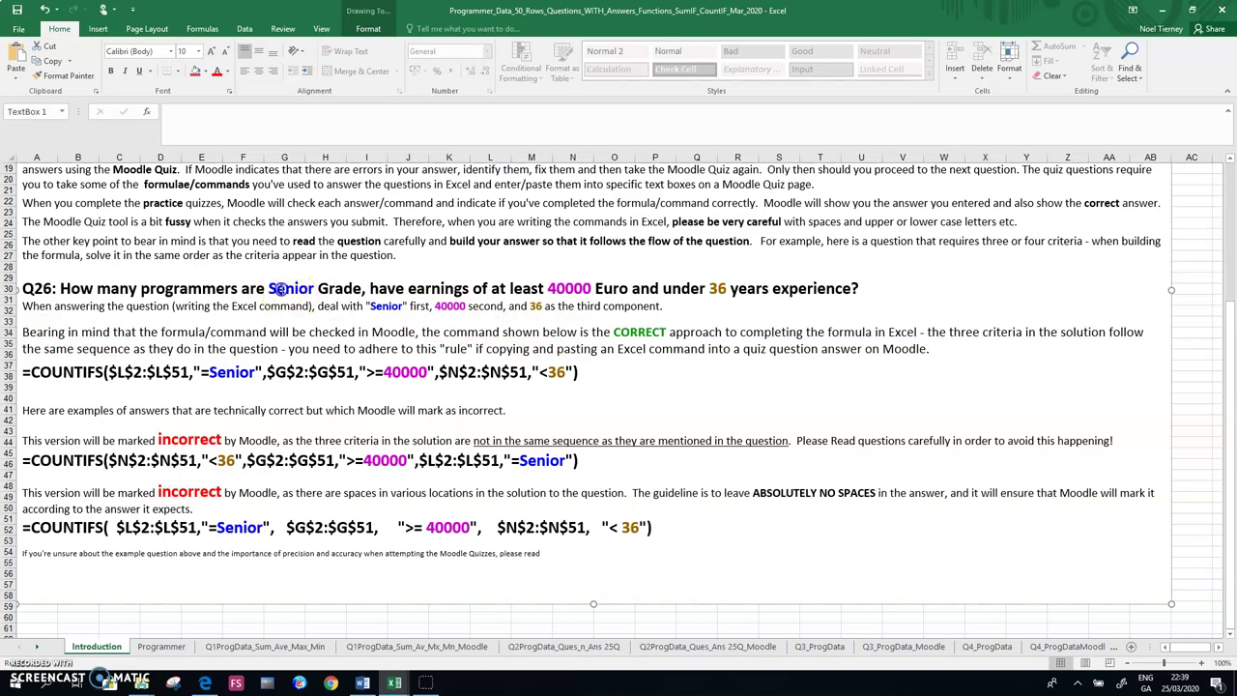
pyautogui.click(568, 288)
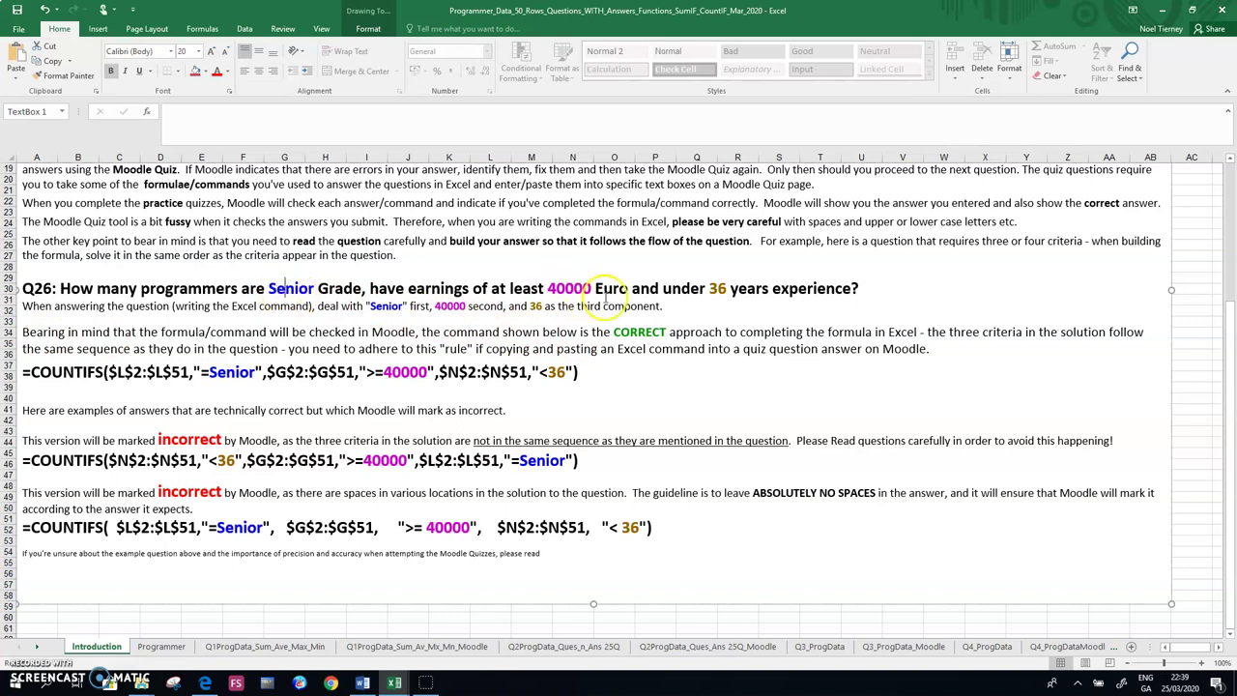
pyautogui.click(717, 288)
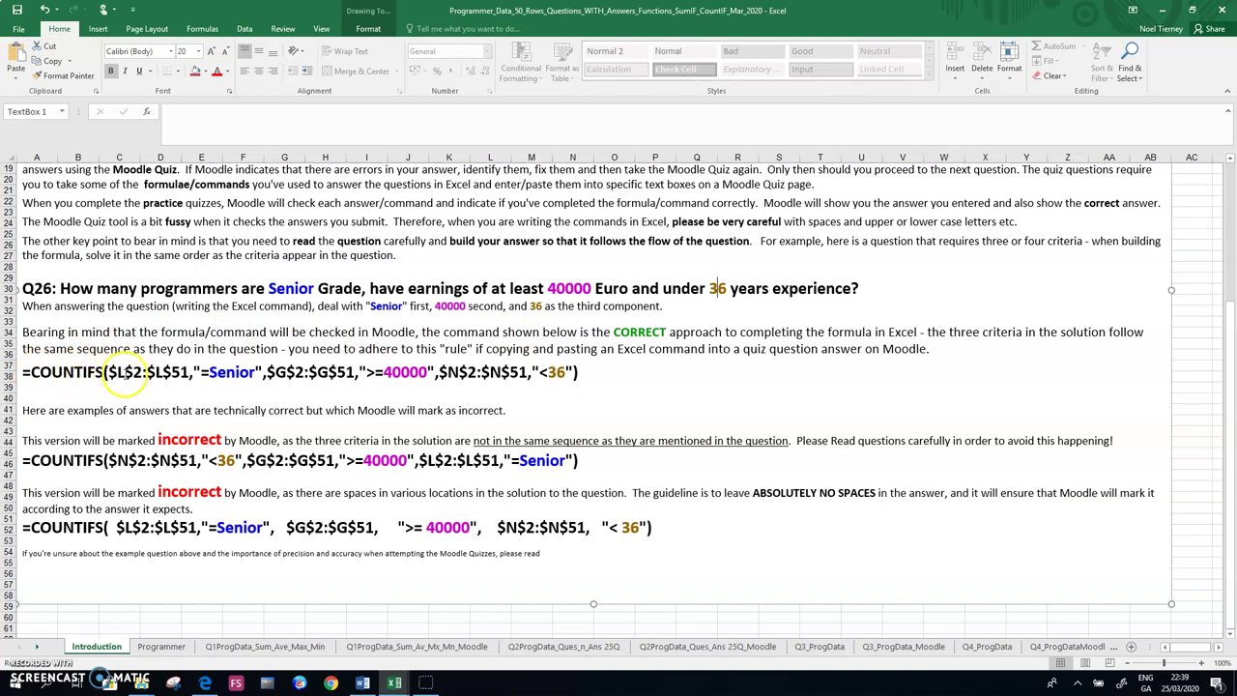
# - Examine each range and criterion pair in the correct Q26 COUNTIFS formula against the question's order
pyautogui.moveTo(116, 373); pyautogui.dragTo(570, 373)
pyautogui.click(294, 379)
pyautogui.click(440, 379)
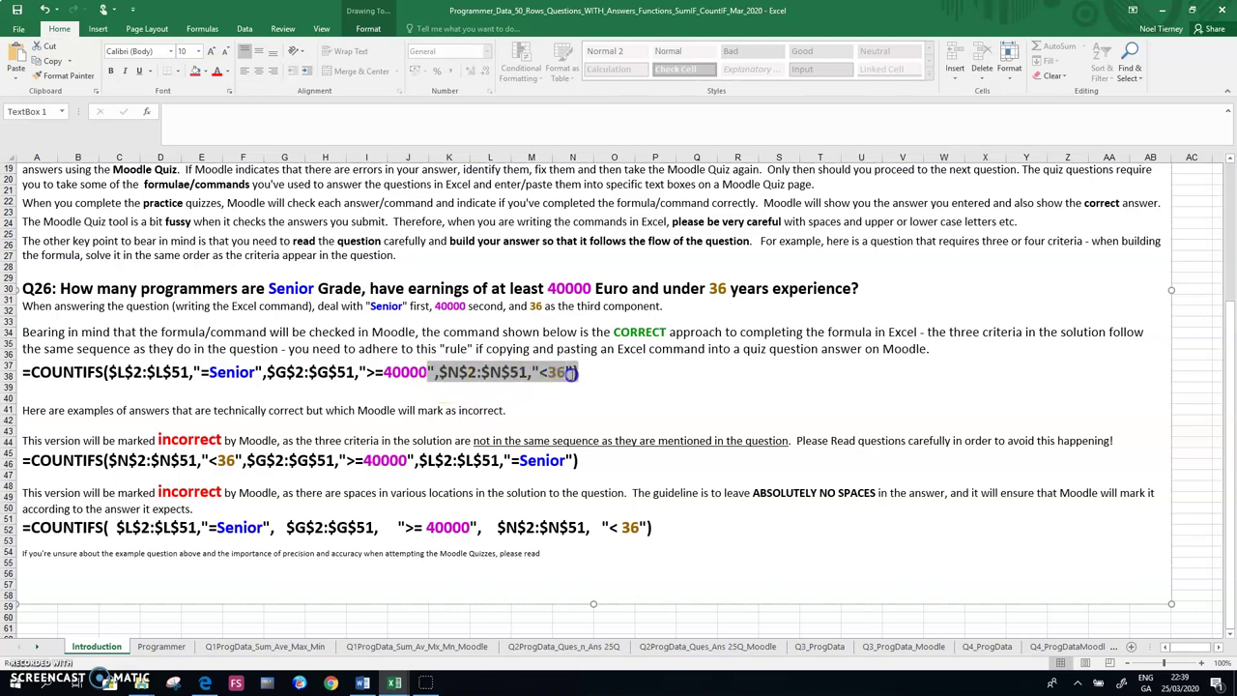
pyautogui.click(616, 381)
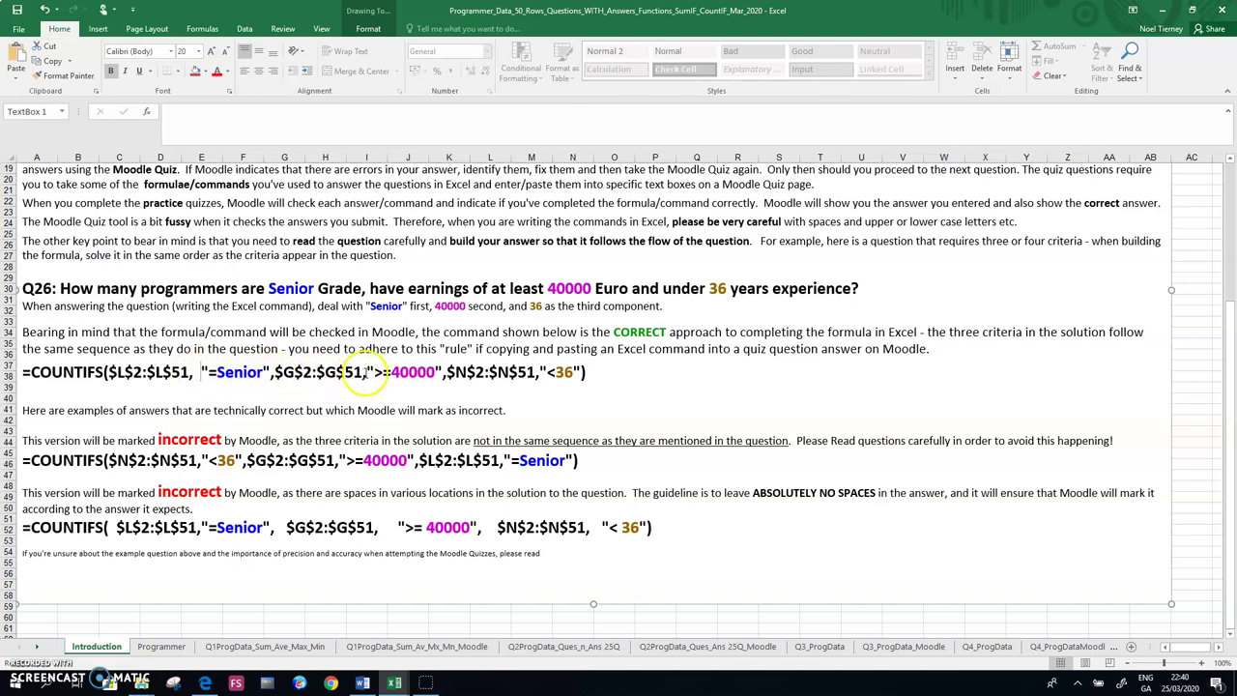
# - Insert extra spaces before the criteria "=Senior", ">=40000" and "<36" in the correct Q26 formula, and highlight the whole formula
pyautogui.click(367, 372)
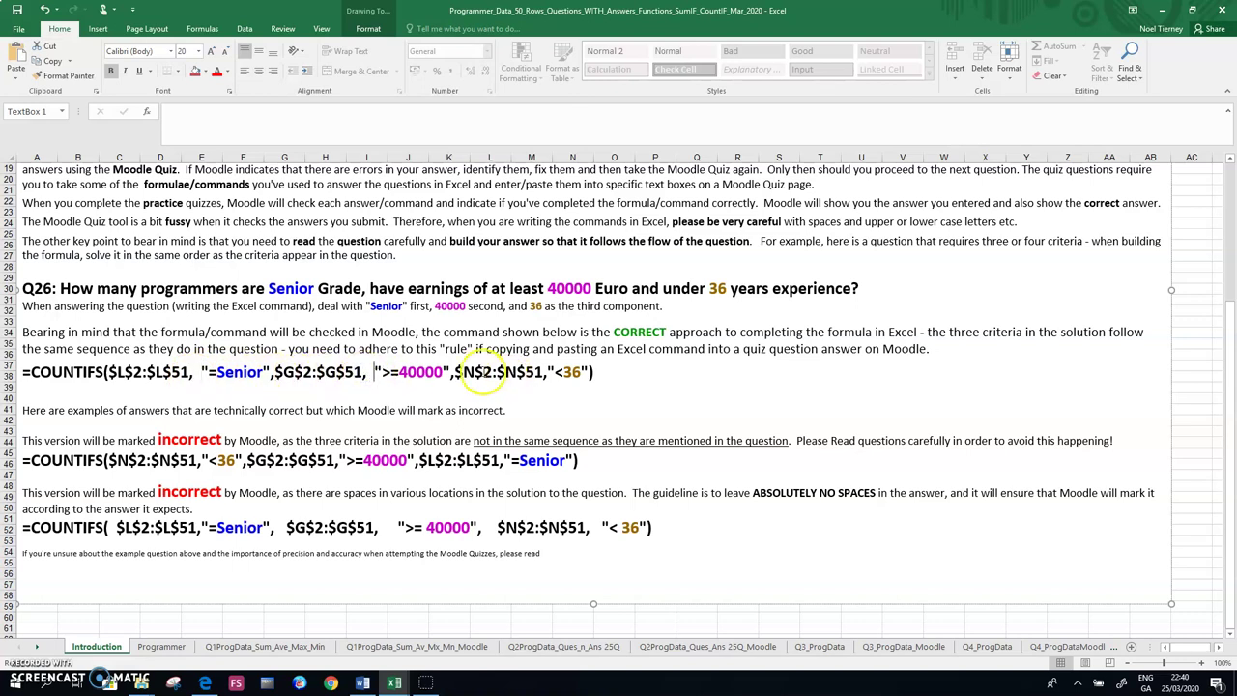
pyautogui.click(547, 372)
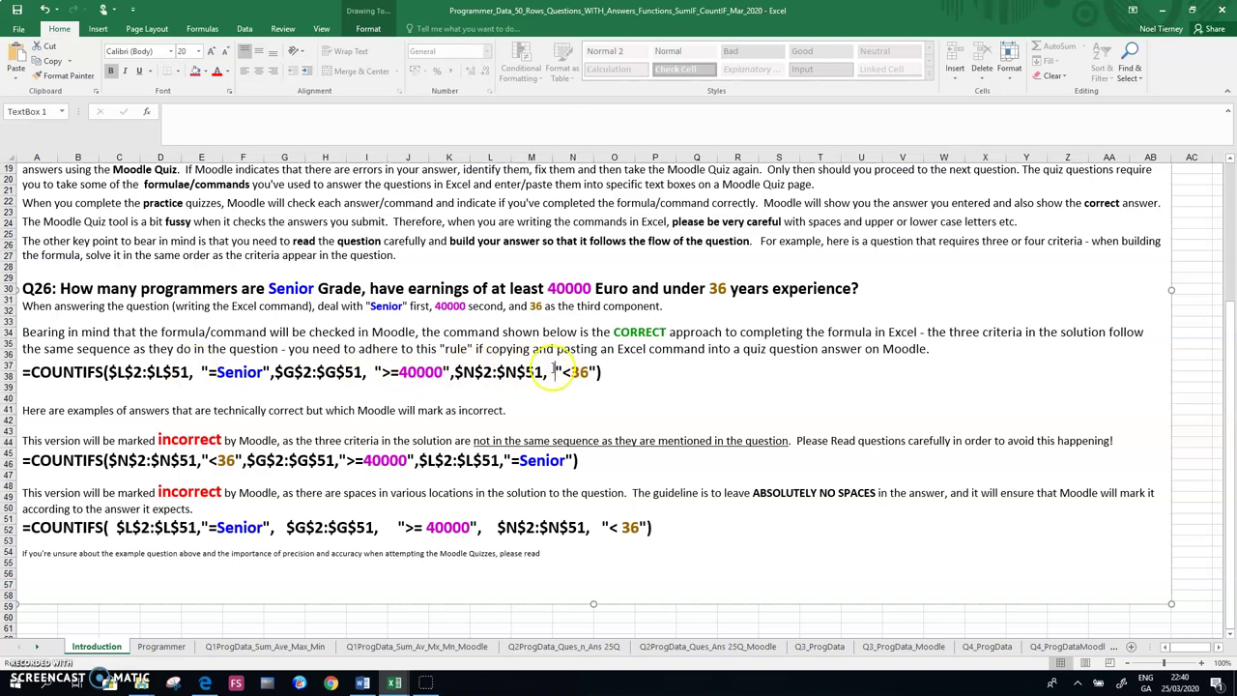
pyautogui.moveTo(601, 372); pyautogui.dragTo(10, 373)
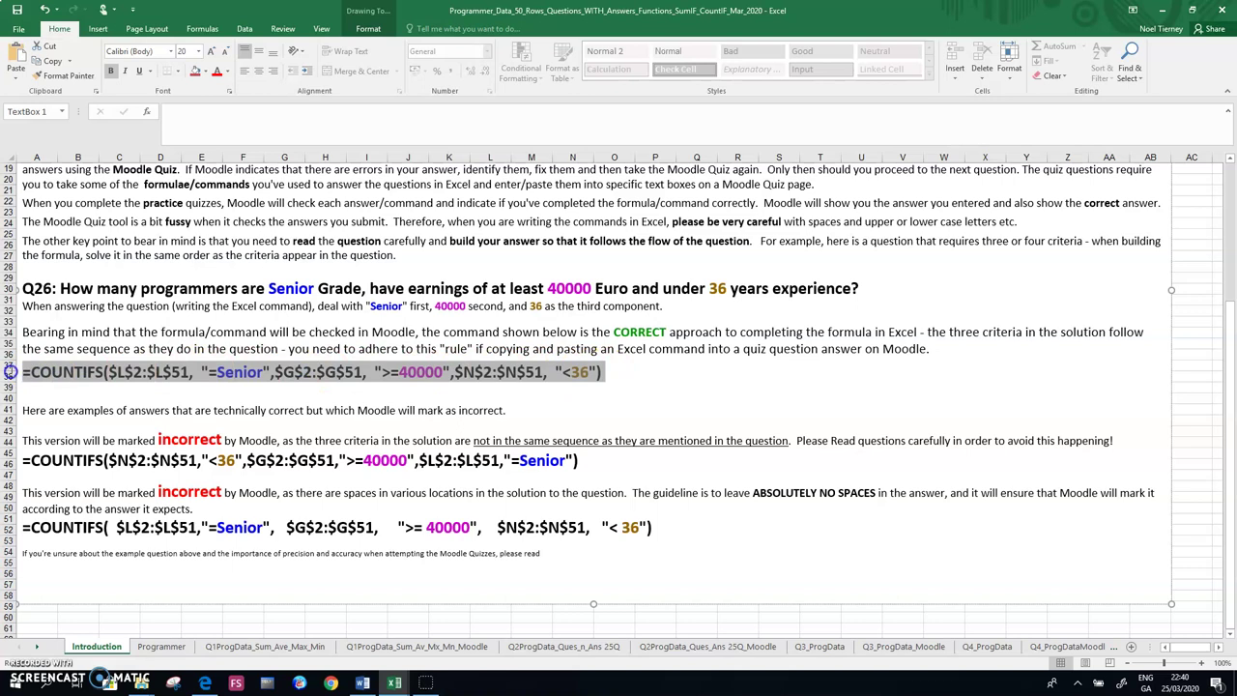
pyautogui.click(720, 387)
# - Remove the extra spaces before all three criteria in the correct Q26 COUNTIFS formula
pyautogui.click(205, 373)
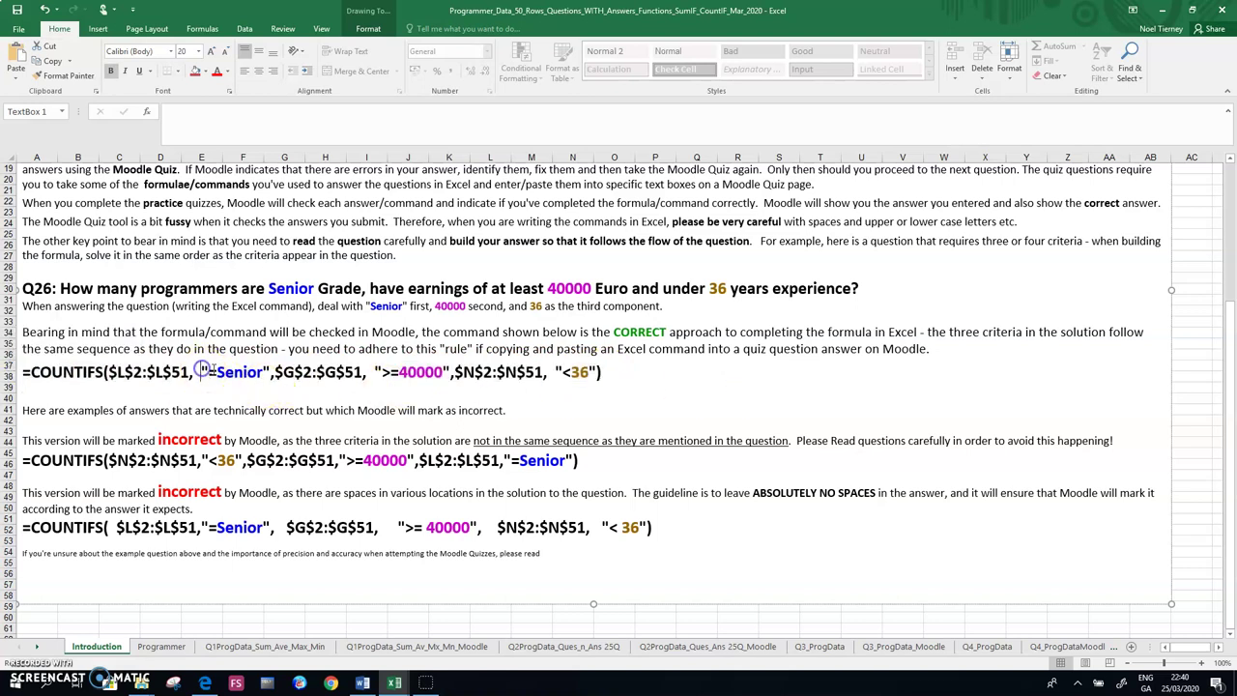
pyautogui.press('BackSpace')
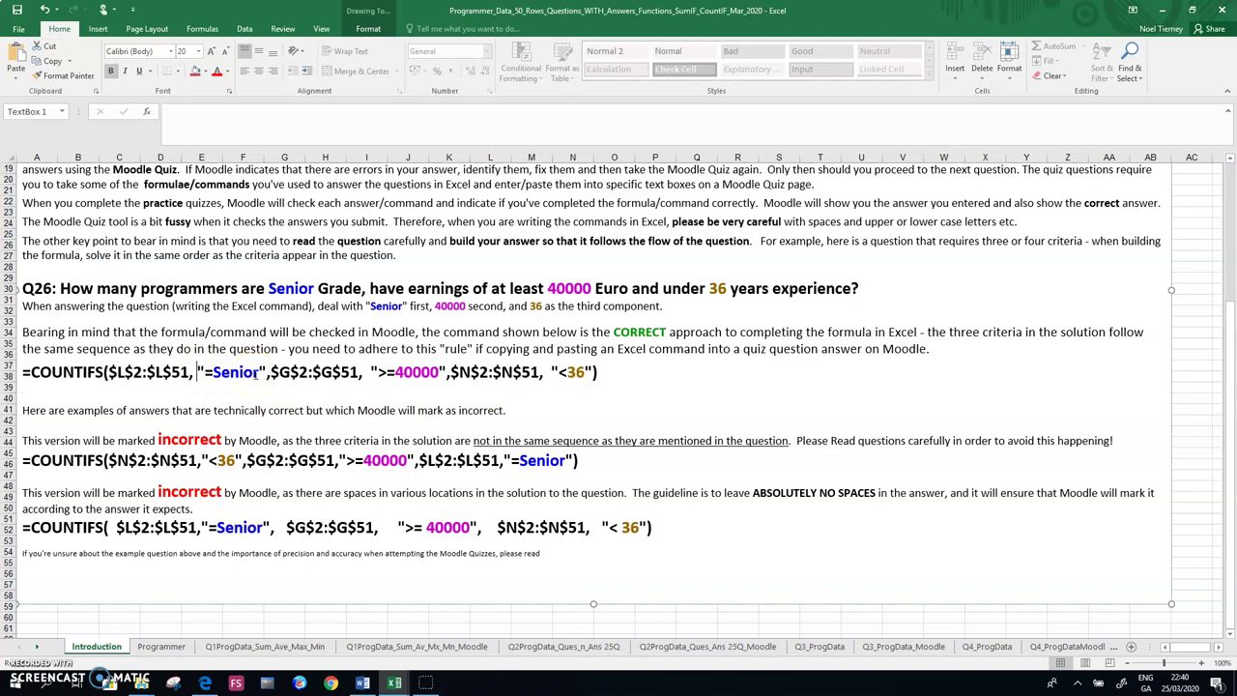
pyautogui.click(369, 372)
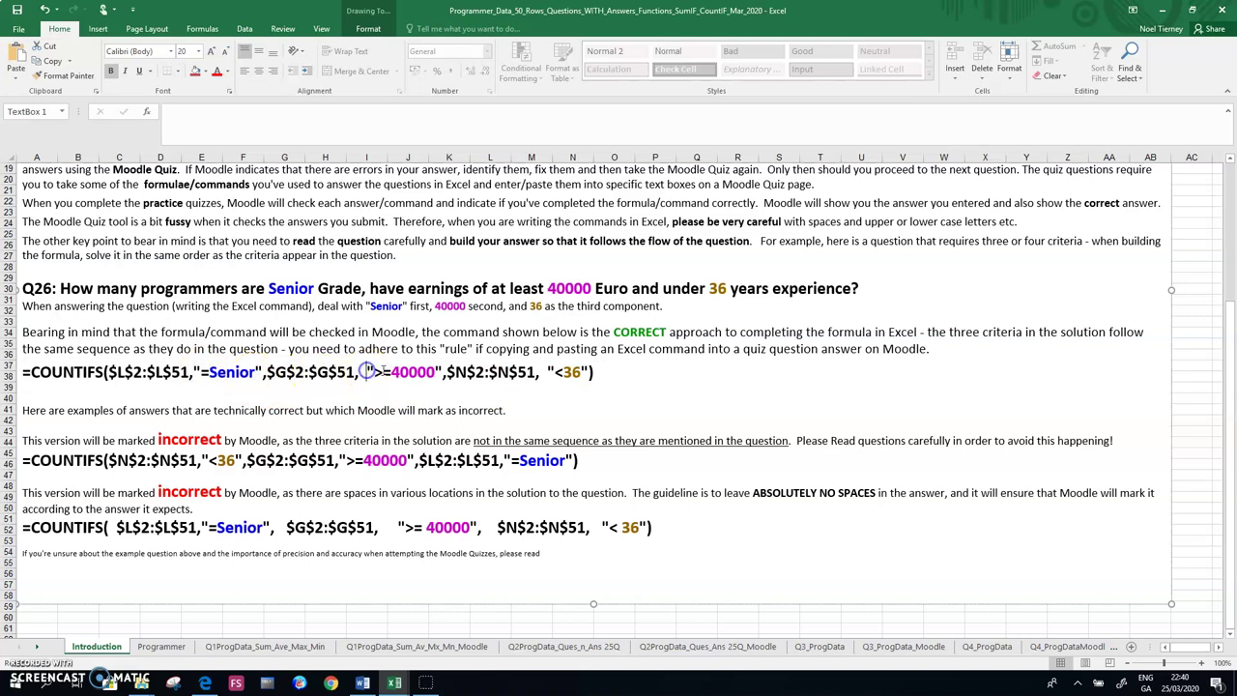
pyautogui.press('BackSpace')
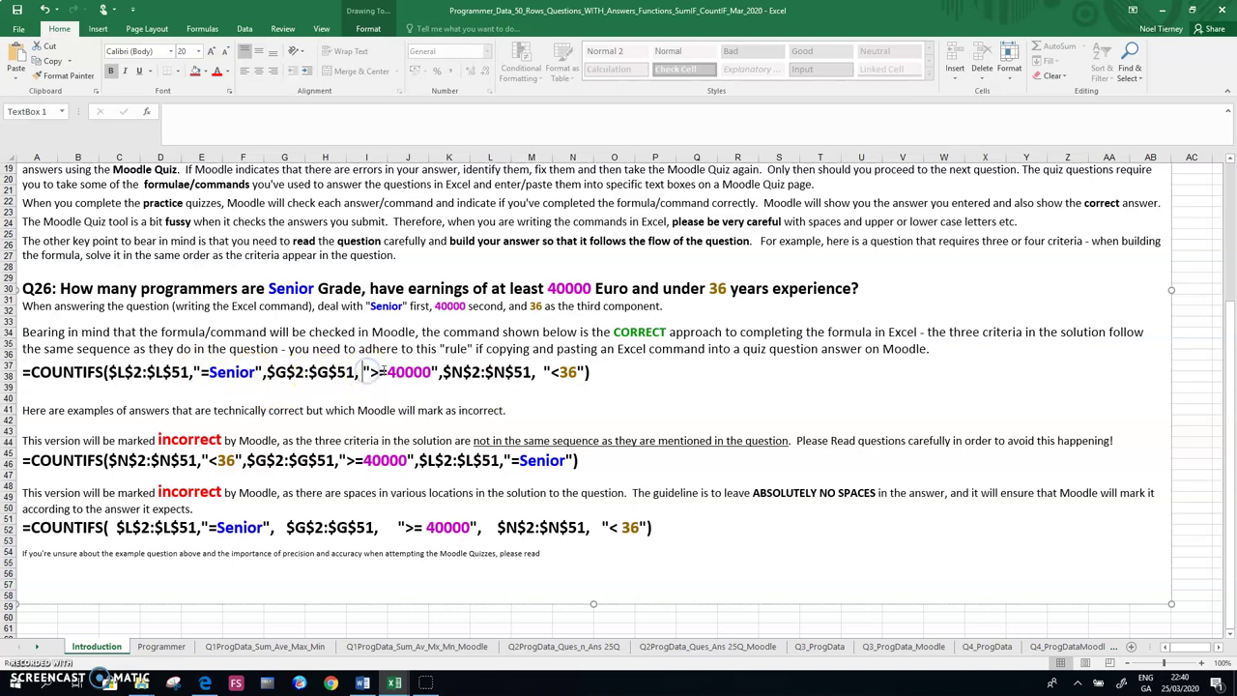
pyautogui.click(540, 372)
pyautogui.press('BackSpace')
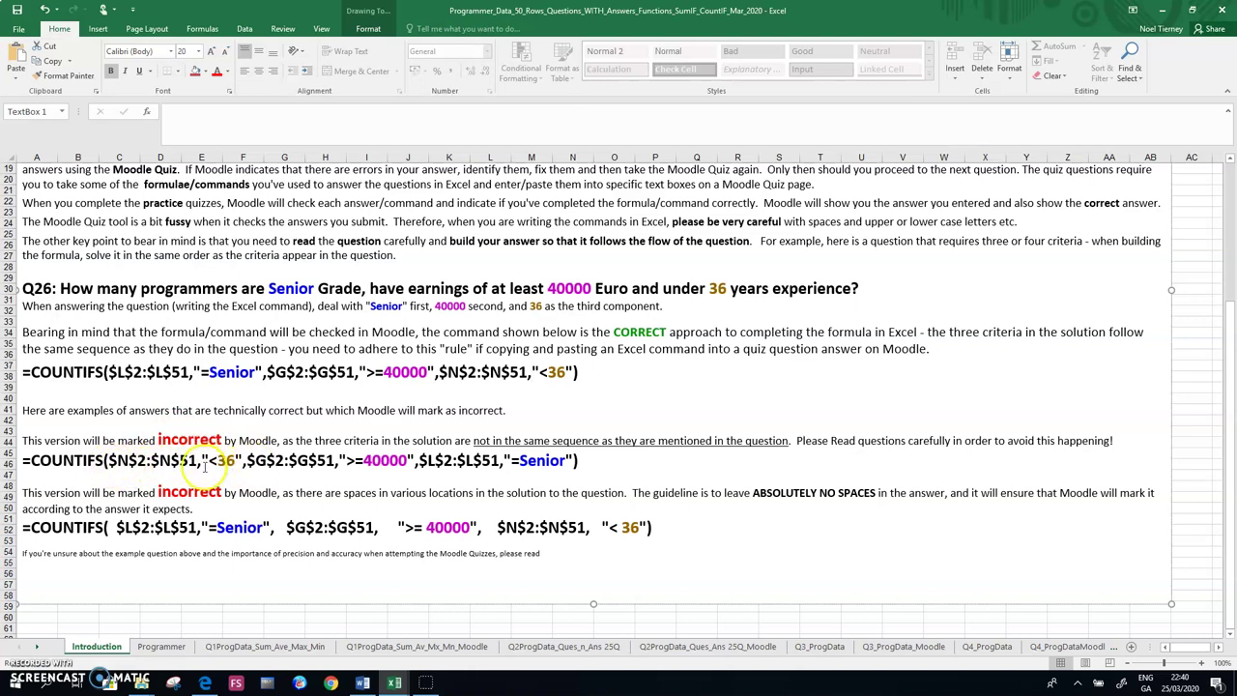
# - Examine the first incorrect COUNTIFS example, comparing the sequence of its ranges and criteria with the Q26 question
pyautogui.moveTo(22, 461); pyautogui.dragTo(591, 461)
pyautogui.click(618, 465)
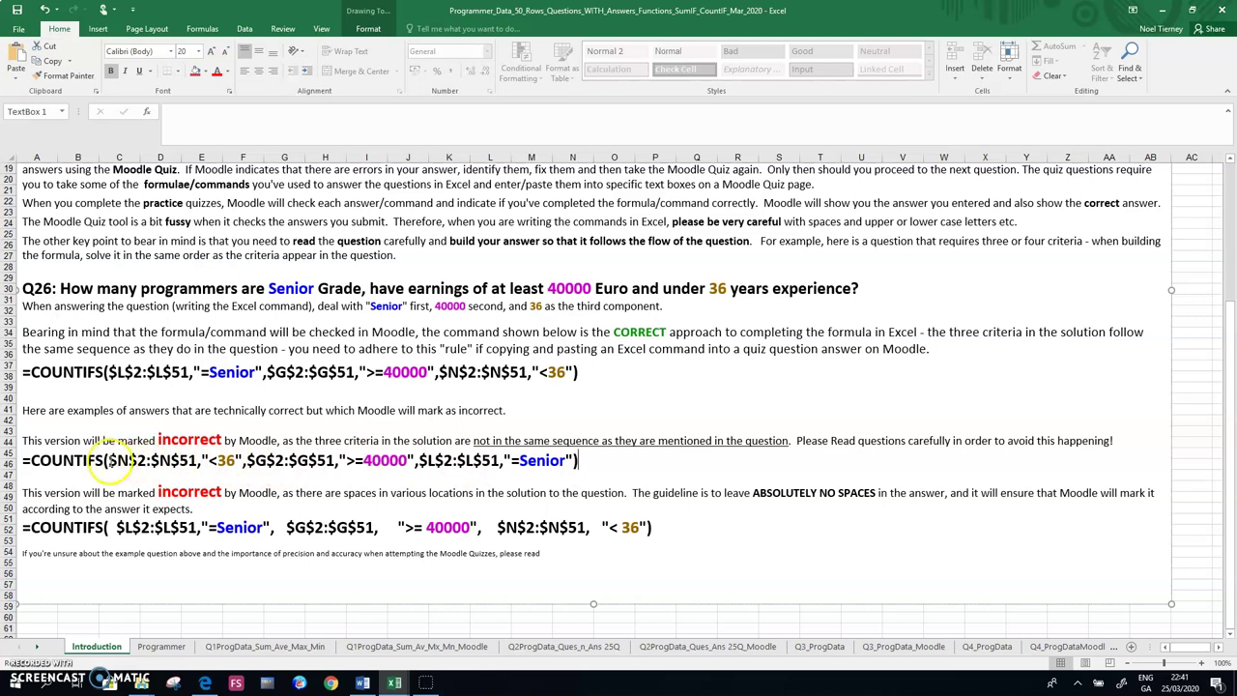
pyautogui.moveTo(108, 463); pyautogui.dragTo(579, 462)
pyautogui.click(263, 466)
pyautogui.click(618, 467)
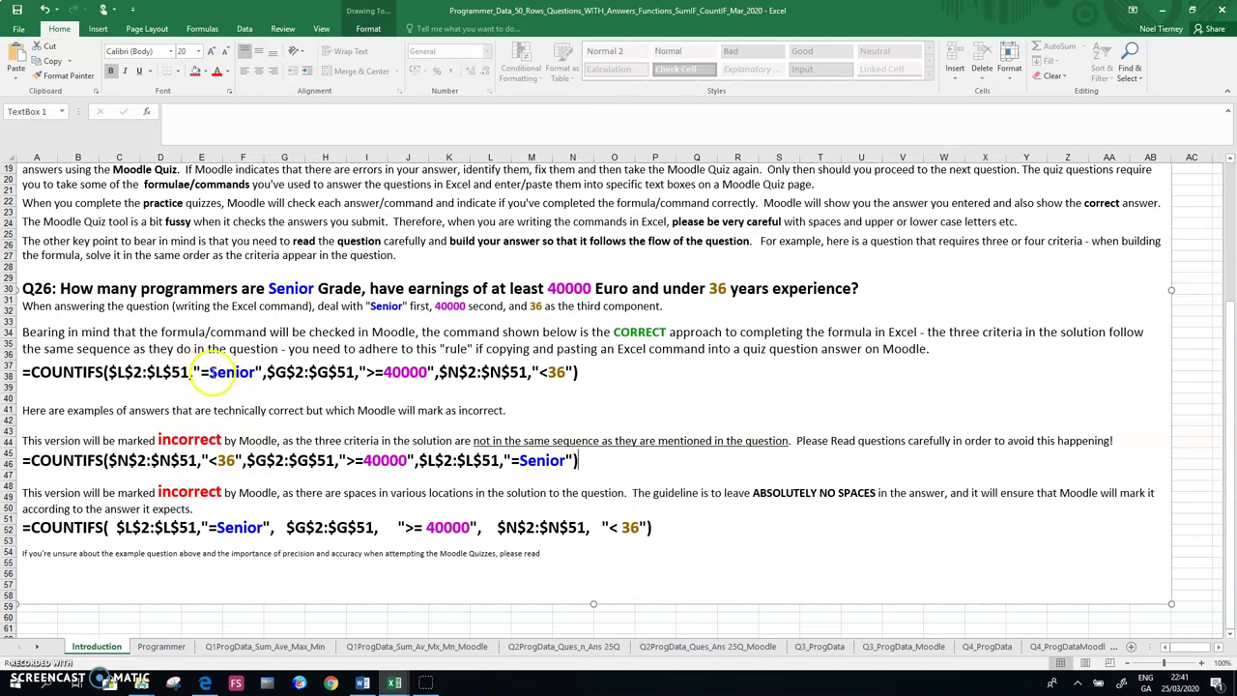
# - Inspect the "=Senior" criterion and its equals operator in the correct Q26 formula, leaving the text as written
pyautogui.moveTo(193, 373); pyautogui.dragTo(257, 372)
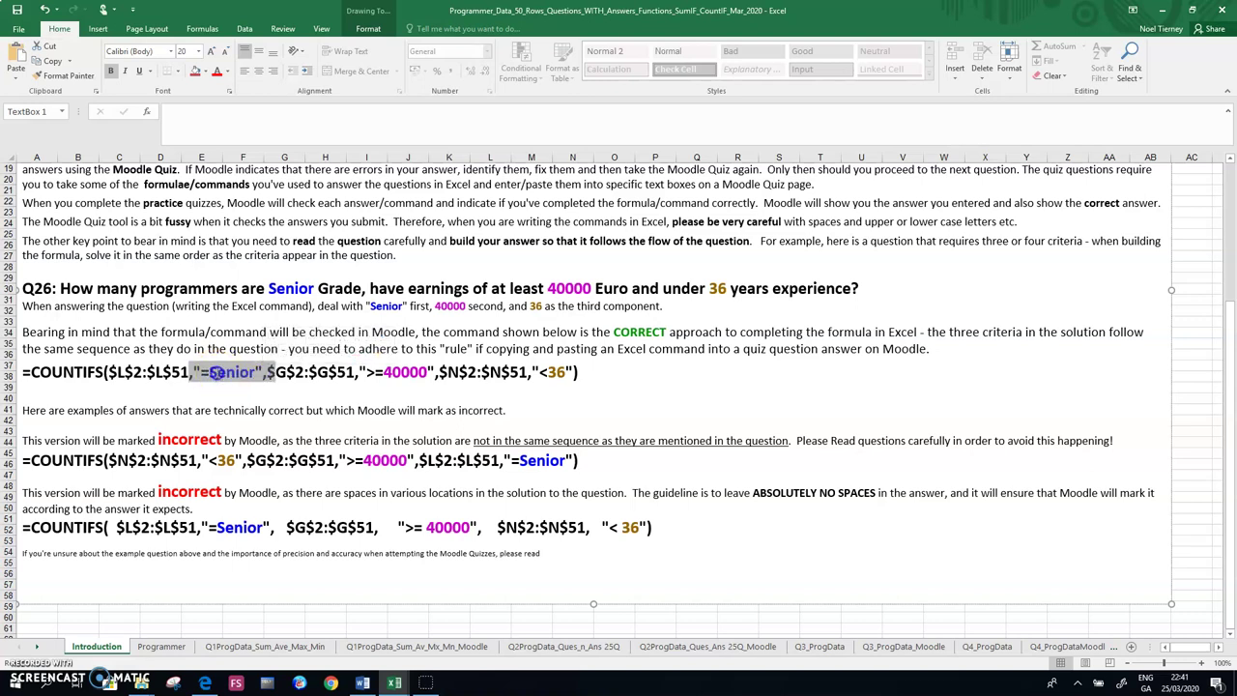
pyautogui.click(215, 374)
pyautogui.click(216, 373)
pyautogui.click(232, 377)
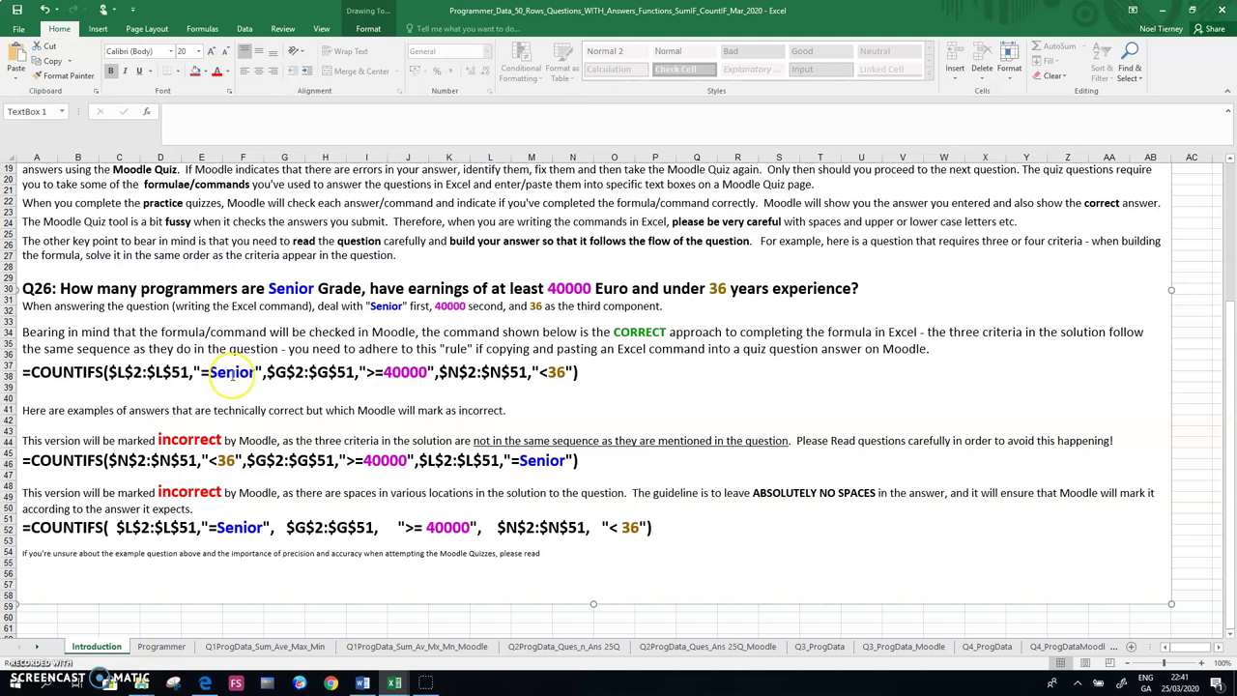